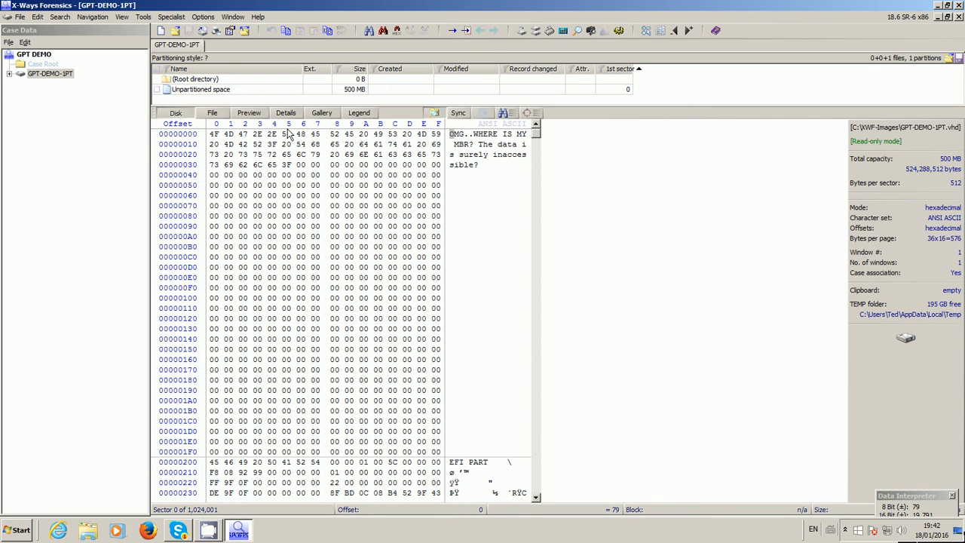
Select the unpartitioned space and examine the disk's GPT header at offset 200 and the partition entries from offset 400
{"action": "left_click", "coordinate": [224, 90]}
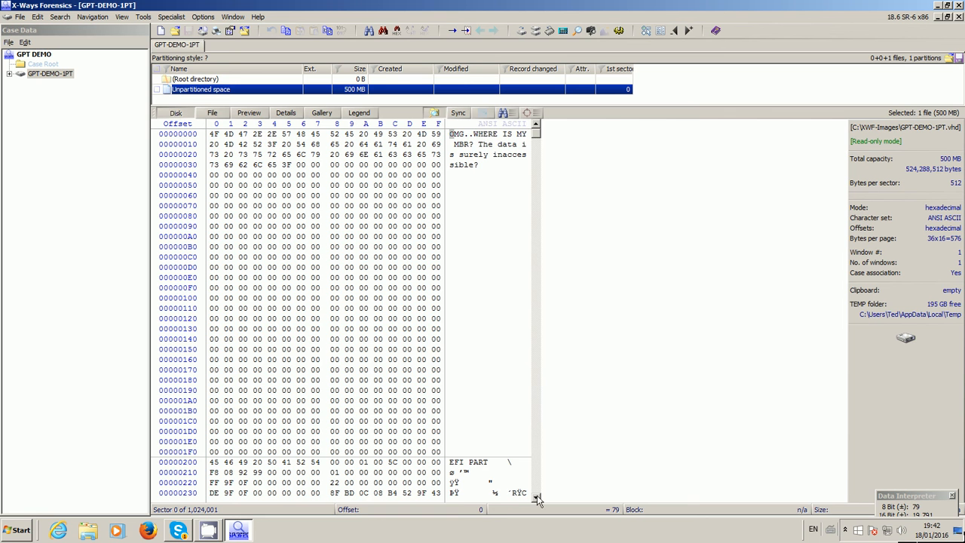
{"action": "left_click_drag", "start_coordinate": [536, 499], "coordinate": [536, 499]}
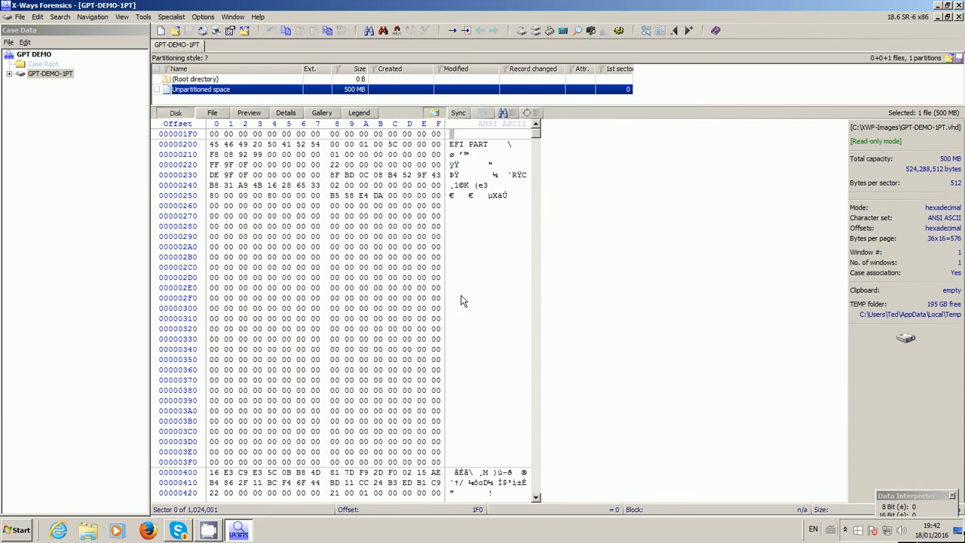
{"action": "left_click_drag", "start_coordinate": [536, 499], "coordinate": [536, 499]}
{"action": "left_click", "coordinate": [536, 499]}
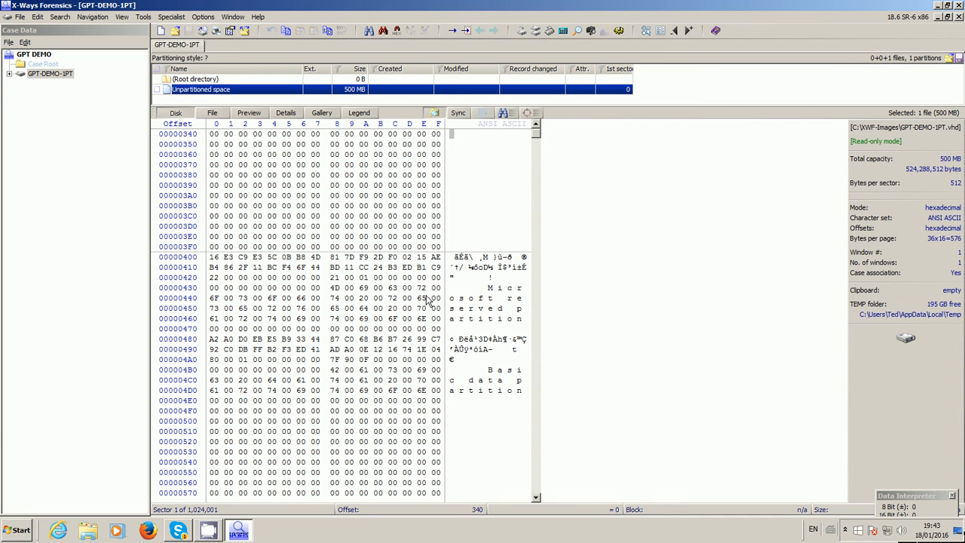
Add the 64 bit signed and GUID formats to the values decoded by the Data Interpreter
{"action": "left_click", "coordinate": [202, 16]}
{"action": "left_click", "coordinate": [222, 76]}
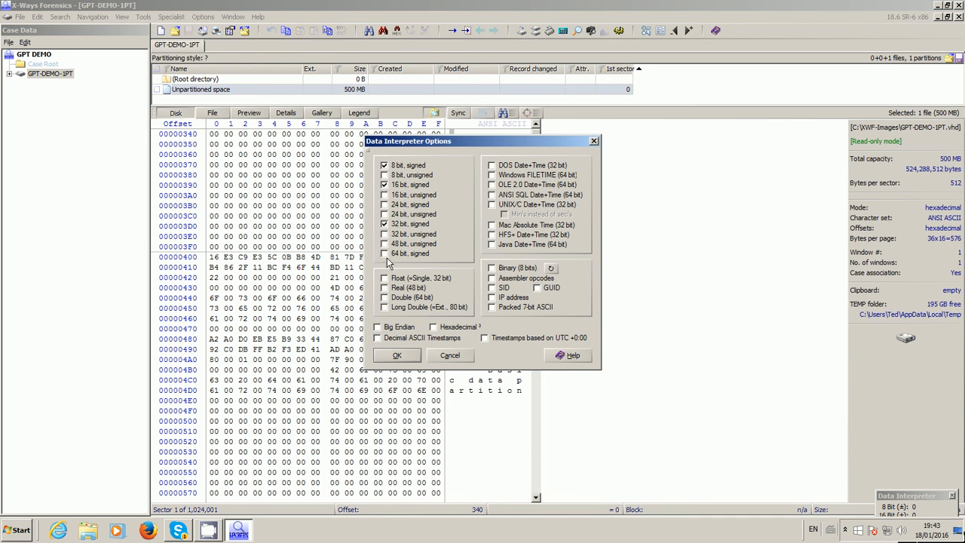
{"action": "left_click", "coordinate": [537, 288]}
{"action": "left_click", "coordinate": [397, 356]}
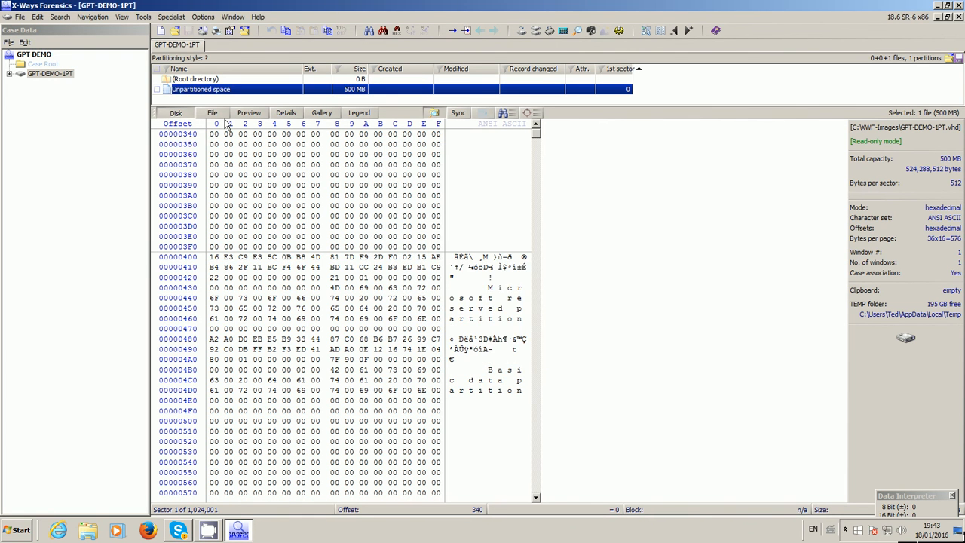
{"action": "left_click", "coordinate": [122, 16]}
{"action": "mouse_move", "coordinate": [154, 76]}
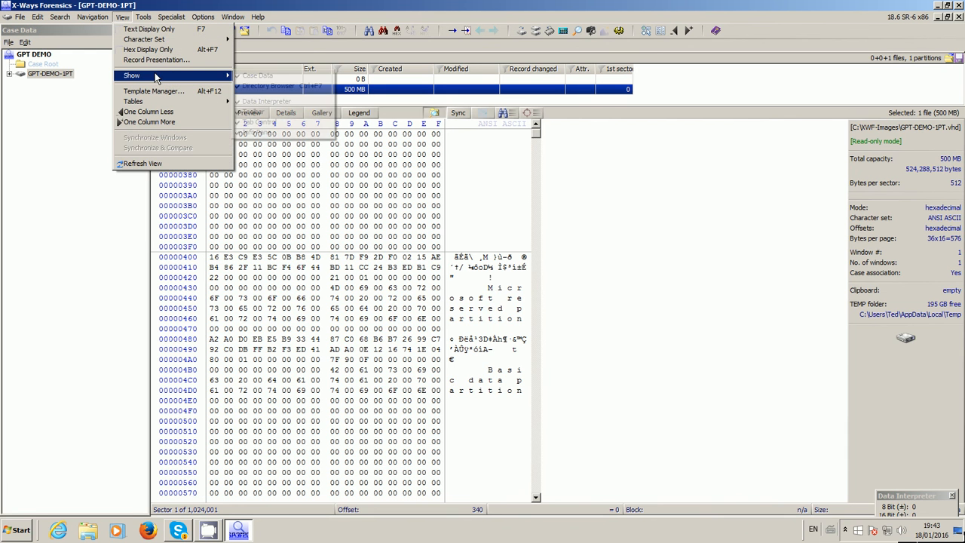
{"action": "left_click", "coordinate": [260, 101]}
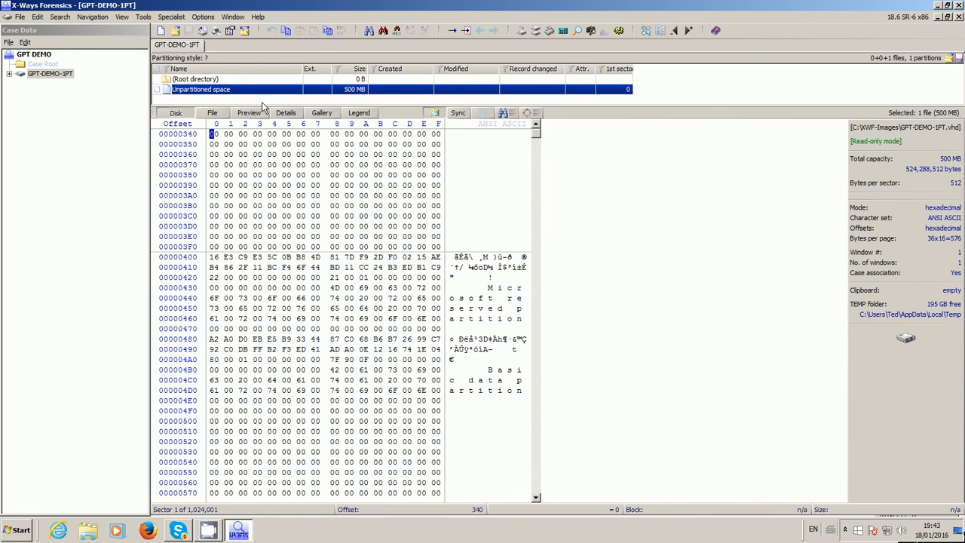
{"action": "left_click", "coordinate": [125, 19]}
{"action": "mouse_move", "coordinate": [161, 77]}
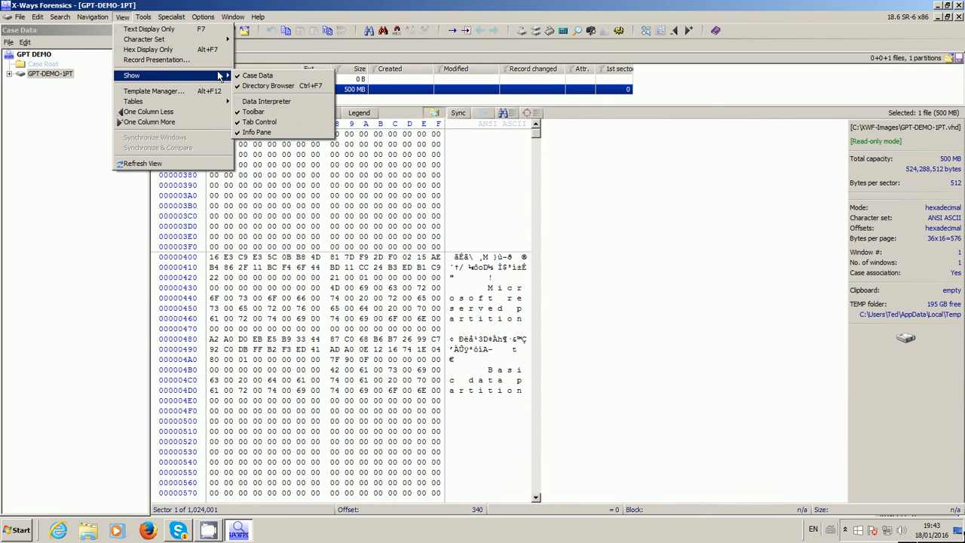
{"action": "left_click", "coordinate": [265, 103]}
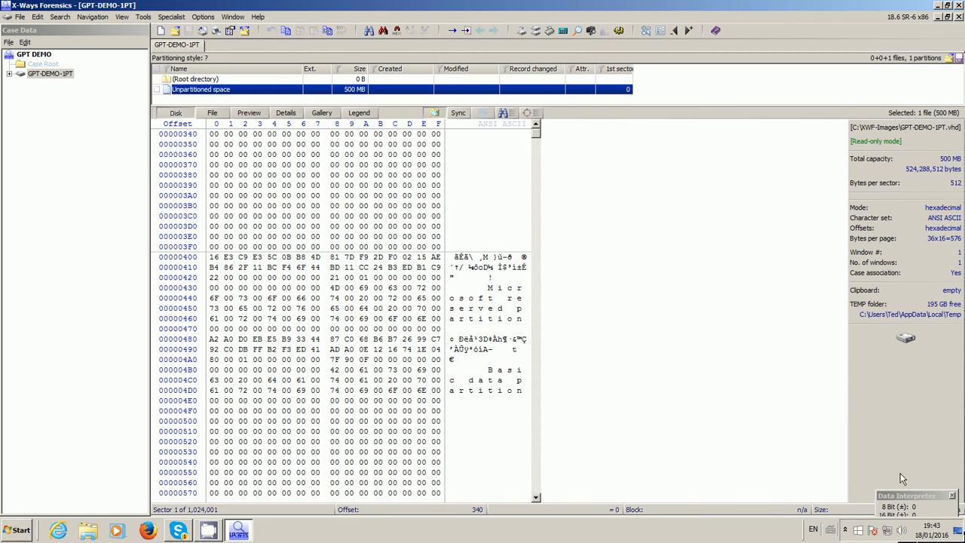
Place the Data Interpreter beside the hex data, make it taller, and mark the 16-byte partition type GUIDs at offsets 400 and 480
{"action": "left_click_drag", "start_coordinate": [929, 499], "coordinate": [654, 284]}
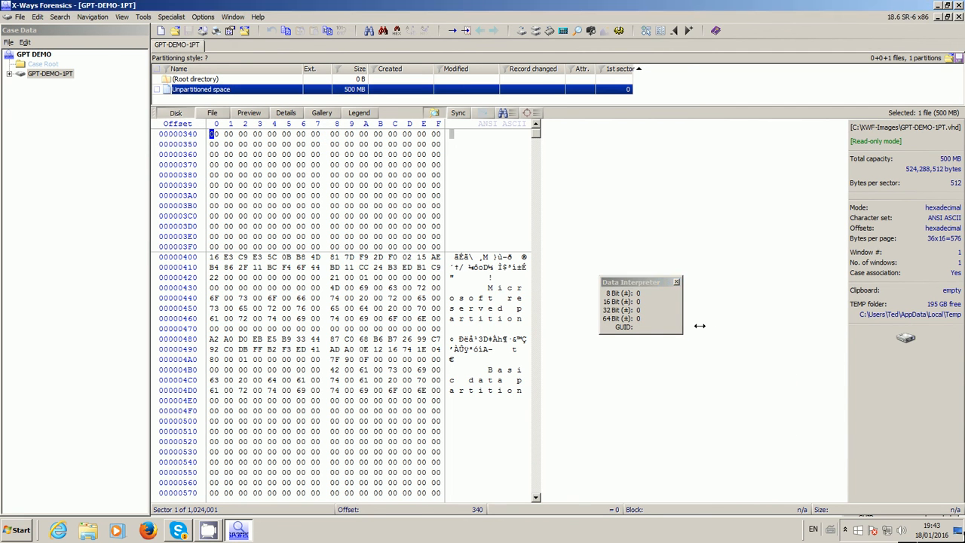
{"action": "left_click_drag", "start_coordinate": [670, 333], "coordinate": [678, 382]}
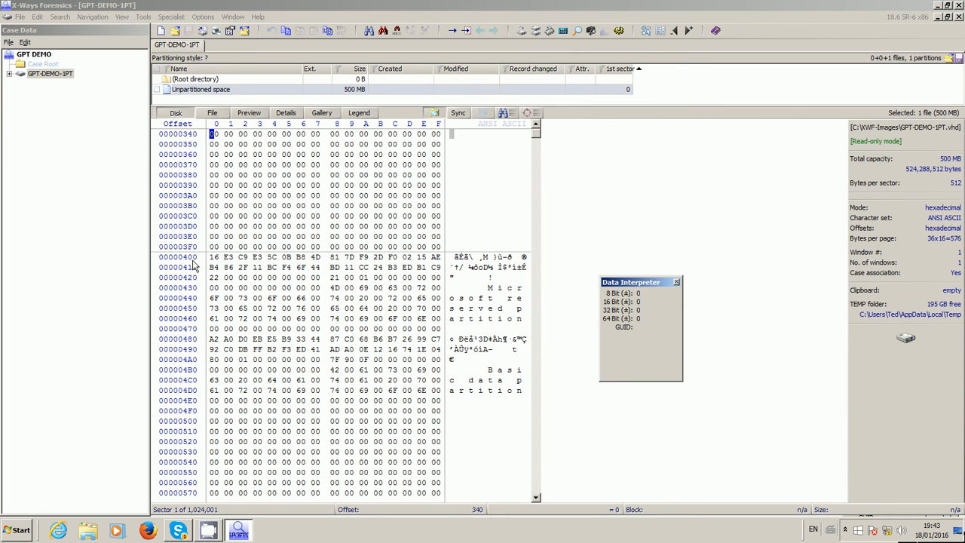
{"action": "left_click_drag", "start_coordinate": [213, 260], "coordinate": [437, 260]}
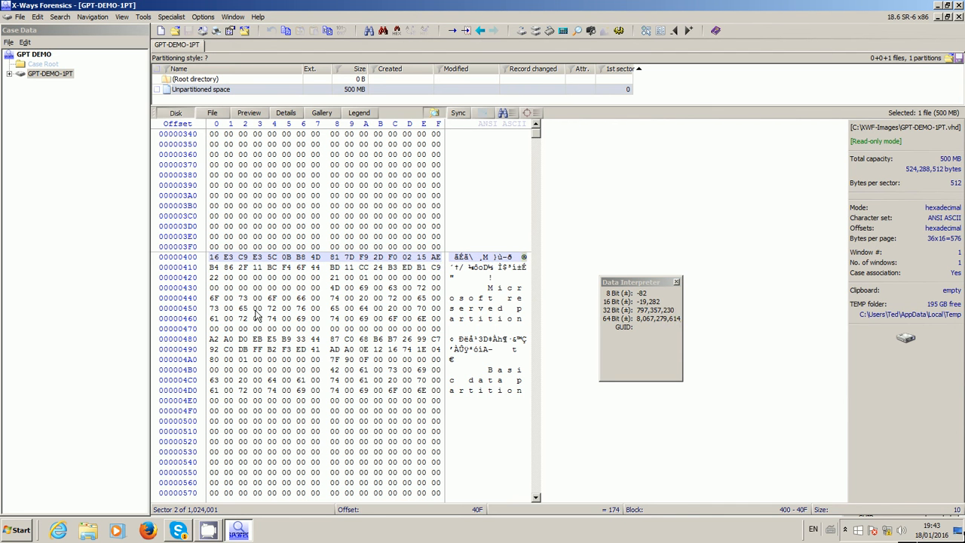
{"action": "left_click_drag", "start_coordinate": [212, 340], "coordinate": [441, 346]}
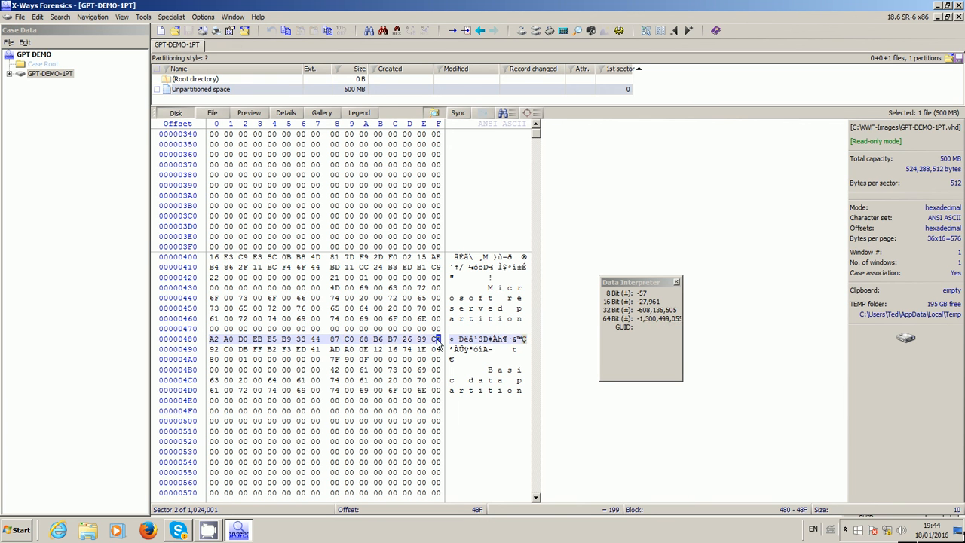
{"action": "left_click", "coordinate": [215, 341]}
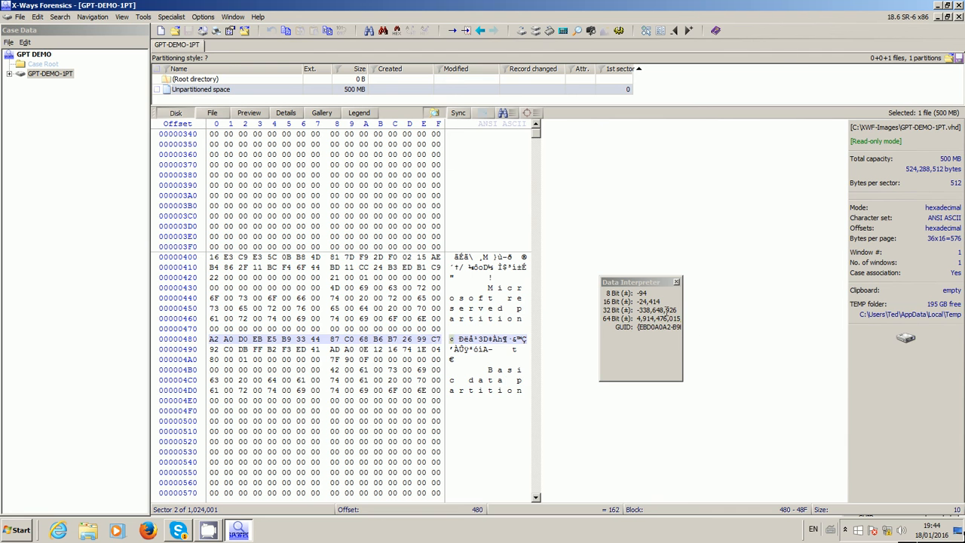
Widen the Data Interpreter and highlight the decoded GUID of the second entry's partition type
{"action": "left_click", "coordinate": [660, 291]}
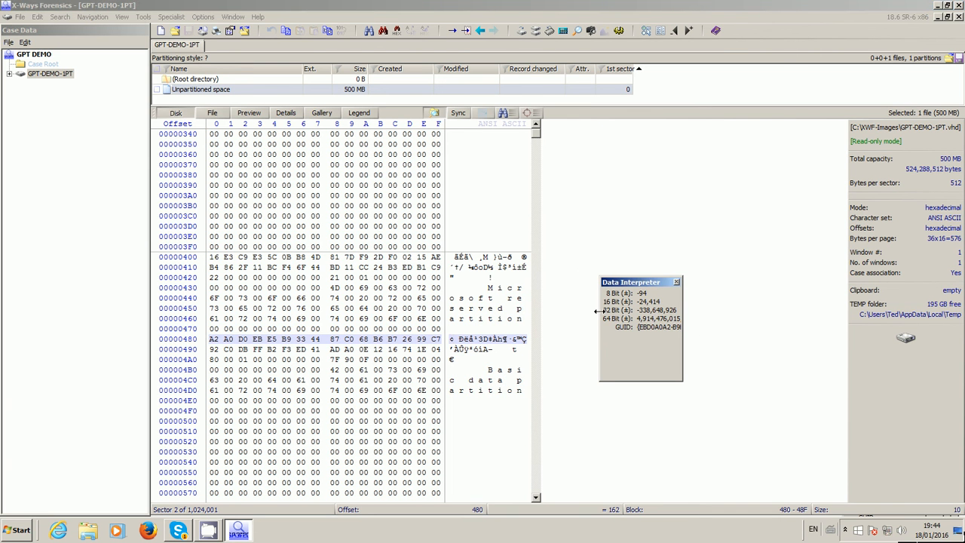
{"action": "left_click_drag", "start_coordinate": [604, 316], "coordinate": [532, 311]}
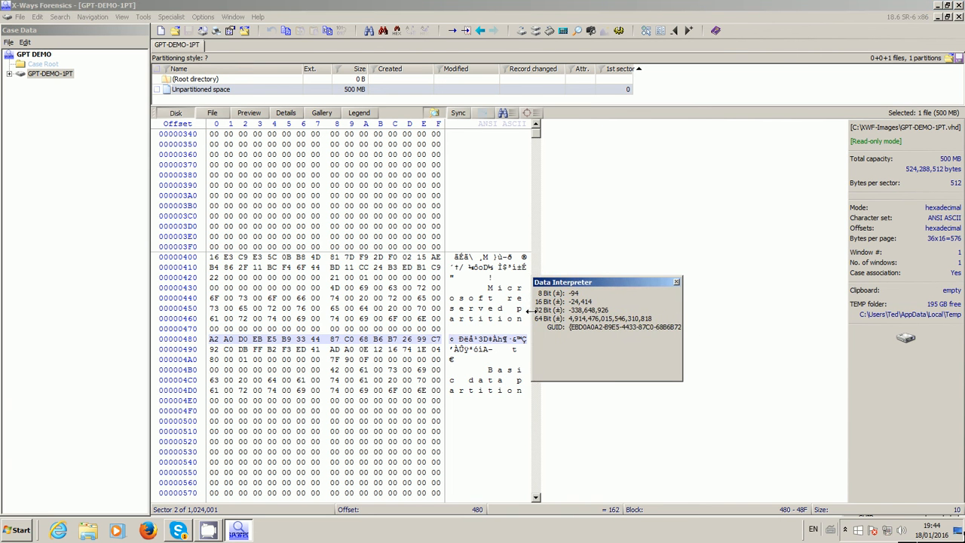
{"action": "left_click_drag", "start_coordinate": [606, 278], "coordinate": [644, 272]}
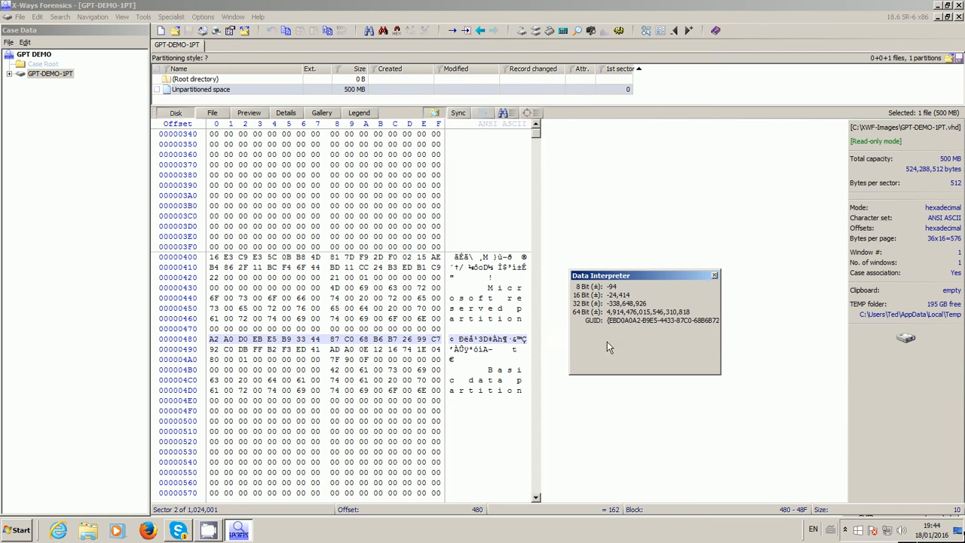
{"action": "left_click_drag", "start_coordinate": [608, 319], "coordinate": [723, 317]}
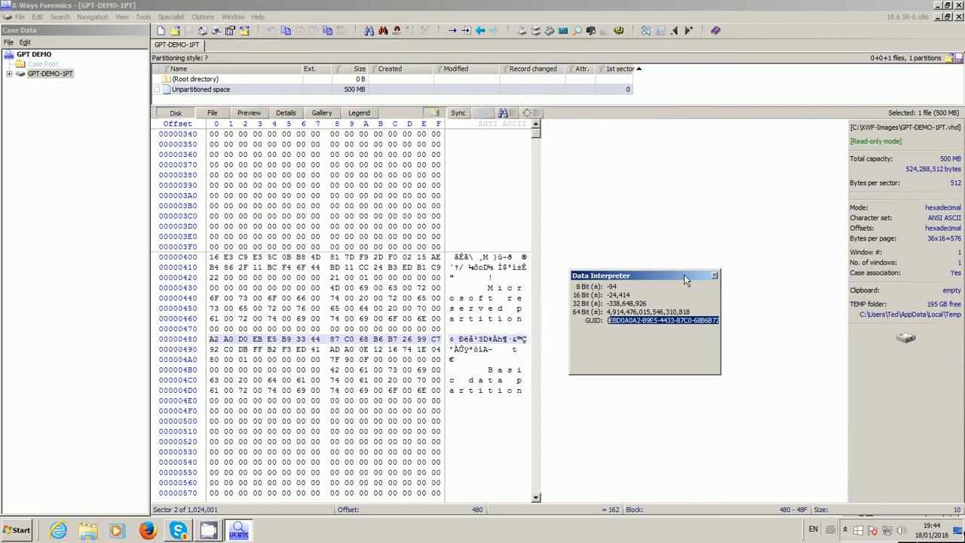
{"action": "left_click_drag", "start_coordinate": [684, 276], "coordinate": [694, 254]}
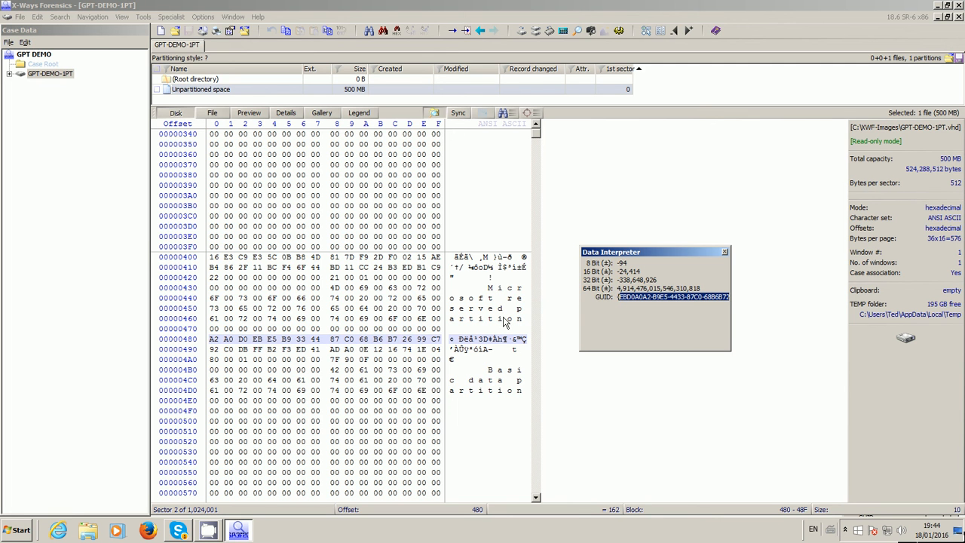
Mark the second entry's starting LBA at 4A0–4A7 and ending LBA at 4A8–4AF, and read each as a 64-bit value
{"action": "left_click", "coordinate": [213, 360]}
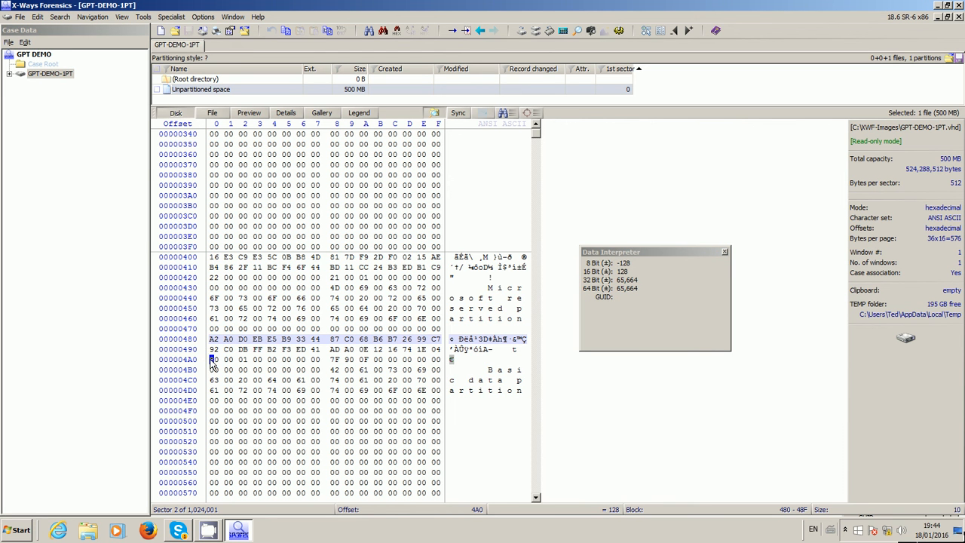
{"action": "left_click_drag", "start_coordinate": [214, 364], "coordinate": [318, 363]}
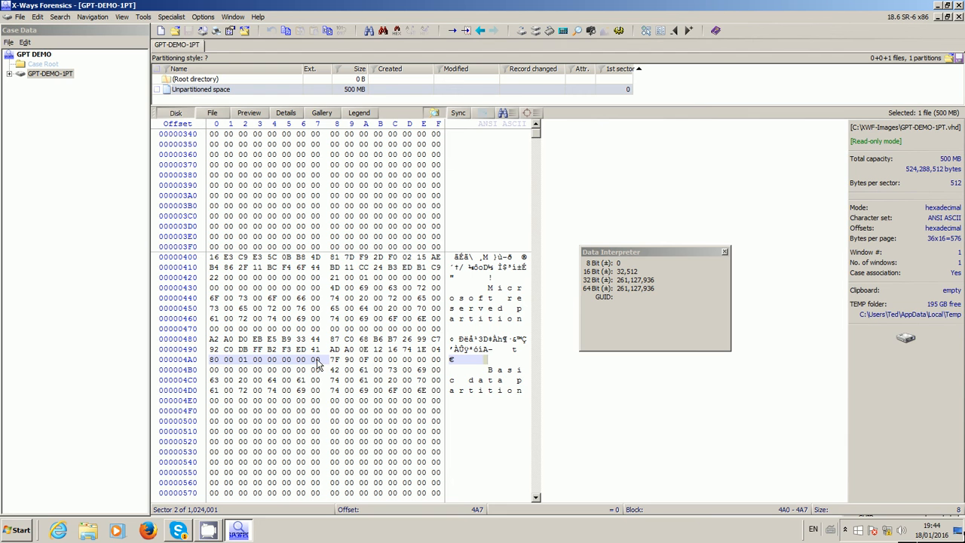
{"action": "left_click_drag", "start_coordinate": [333, 365], "coordinate": [439, 365]}
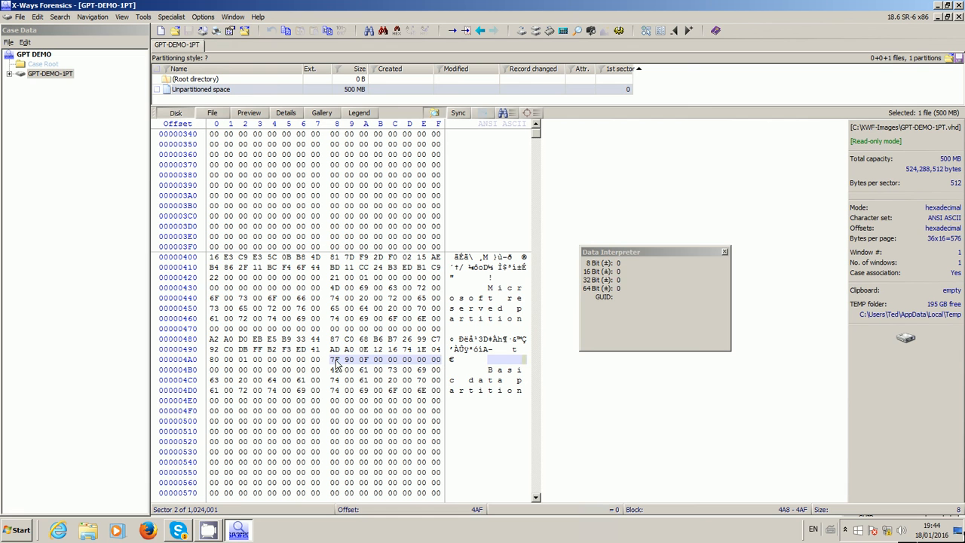
{"action": "left_click", "coordinate": [214, 360]}
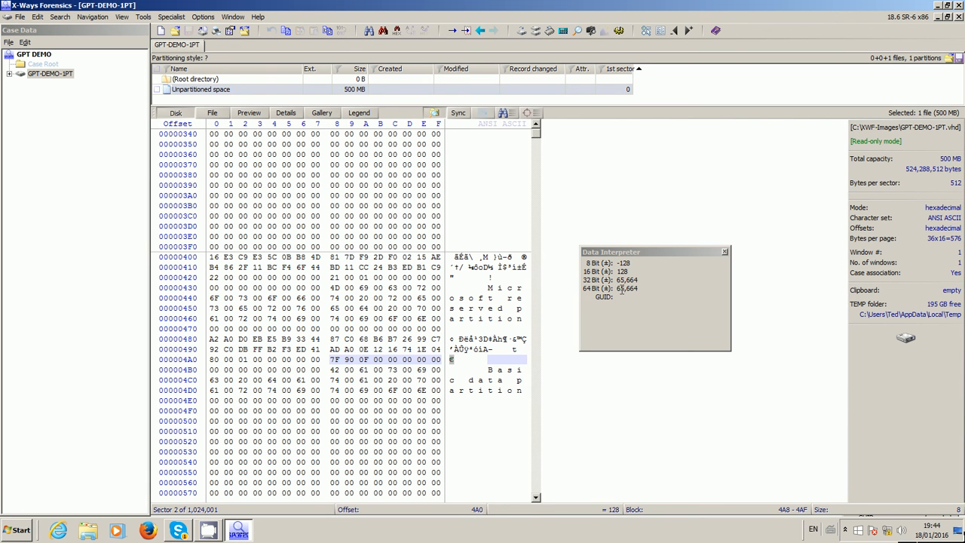
{"action": "left_click", "coordinate": [335, 361]}
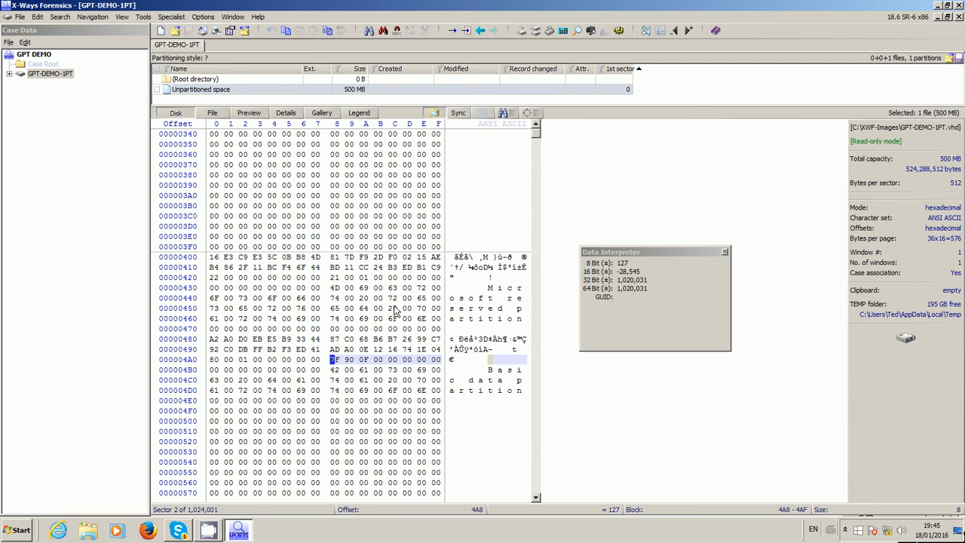
Return to offset 0 of the disk and apply the GUID Partition Table template there
{"action": "left_click", "coordinate": [536, 125]}
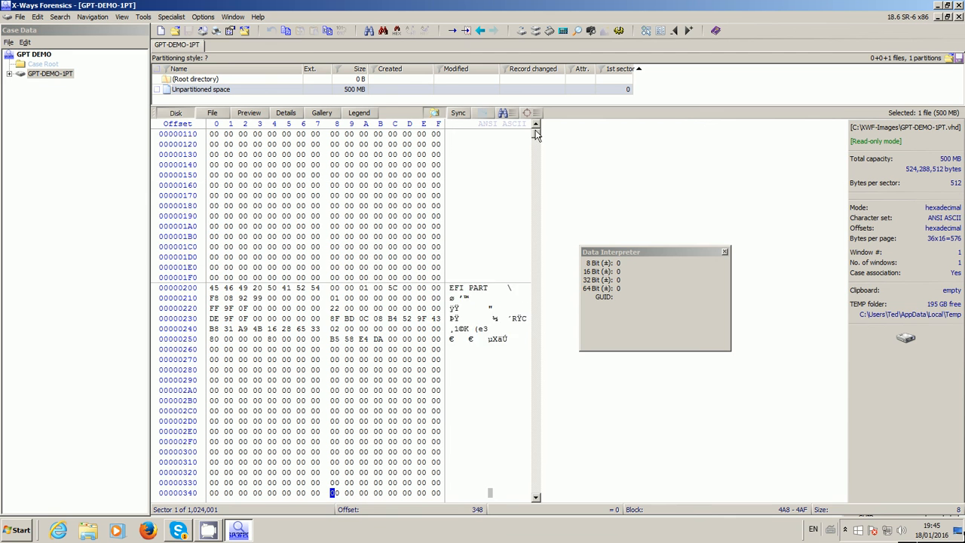
{"action": "left_click_drag", "start_coordinate": [536, 134], "coordinate": [538, 127]}
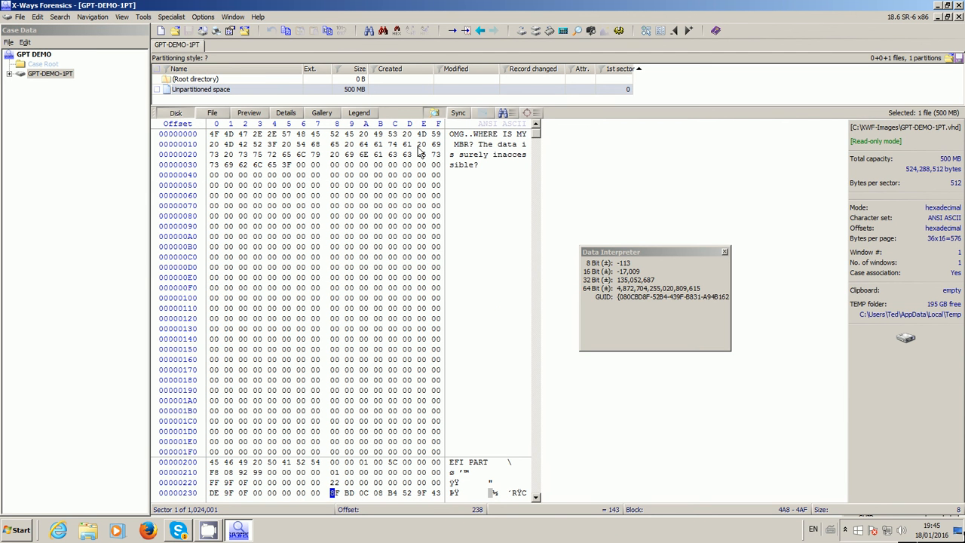
{"action": "left_click", "coordinate": [212, 135]}
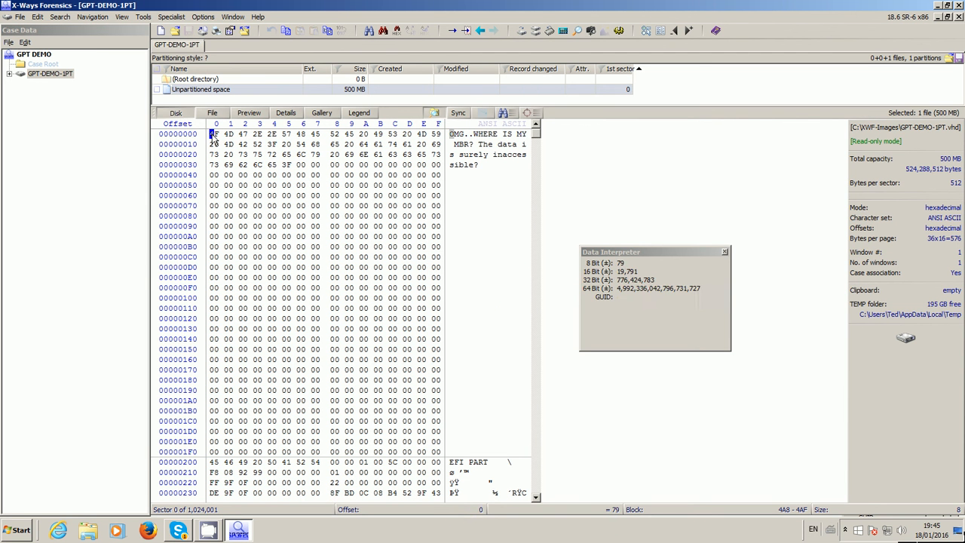
{"action": "left_click", "coordinate": [123, 18]}
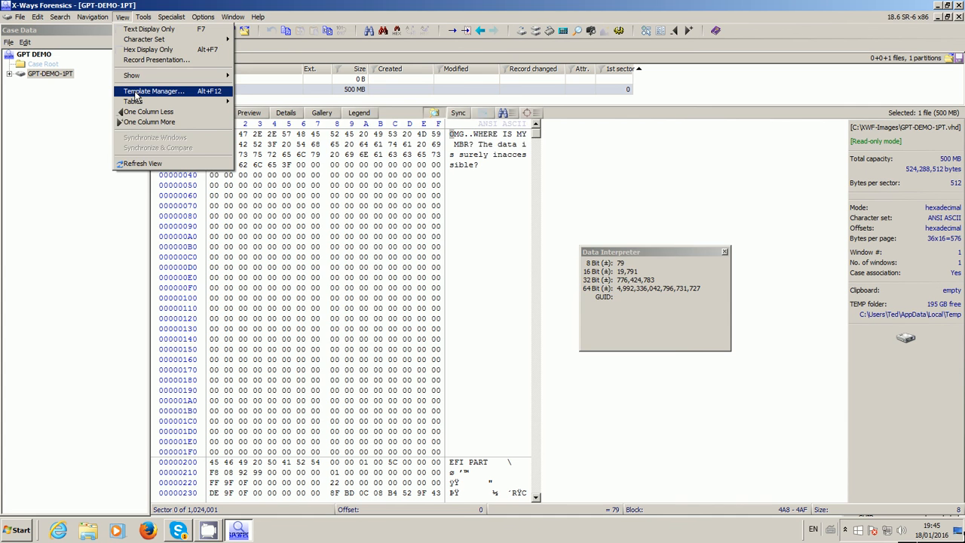
{"action": "left_click", "coordinate": [135, 91]}
{"action": "left_click", "coordinate": [336, 246]}
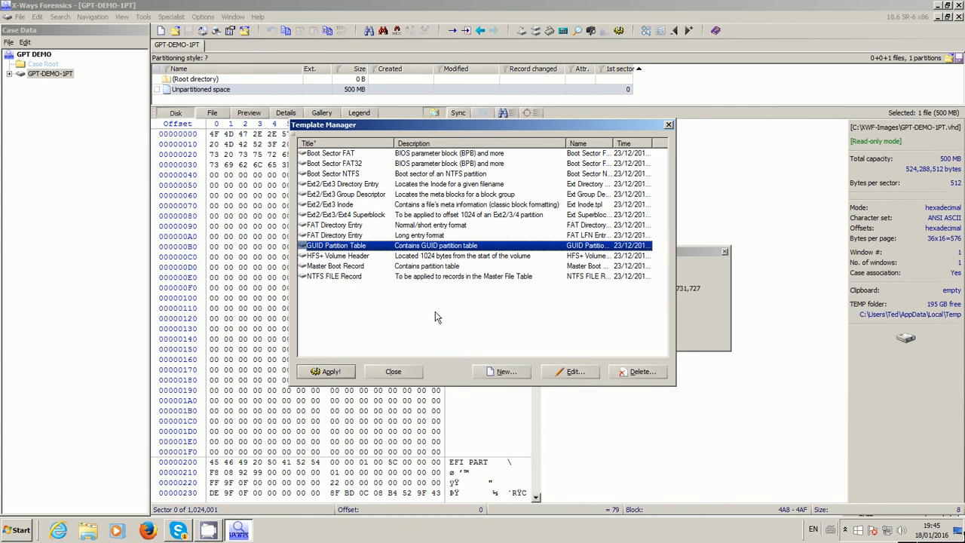
{"action": "left_click", "coordinate": [331, 372]}
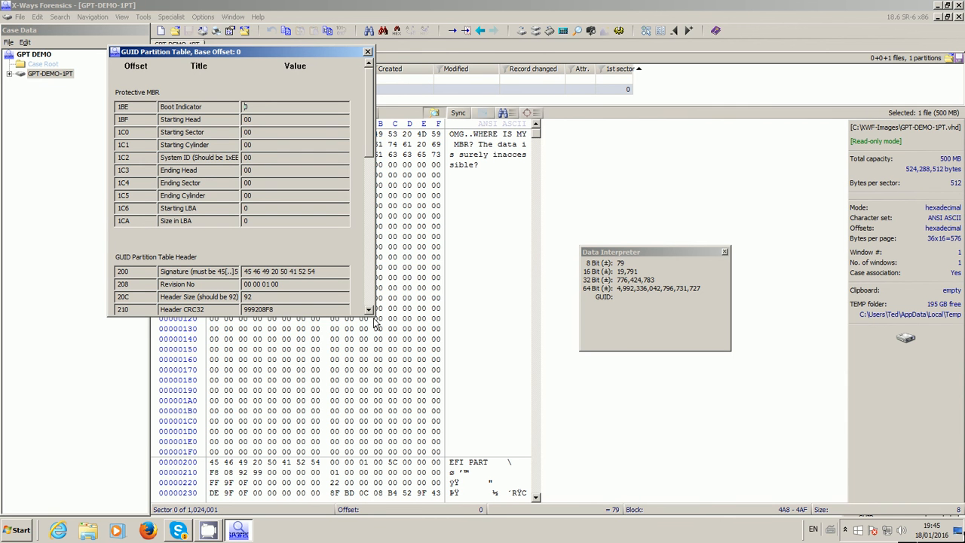
Enlarge the template window, copy the Starting LBA of GUID Partition Table Entry #2, and close the template
{"action": "left_click_drag", "start_coordinate": [372, 315], "coordinate": [477, 468]}
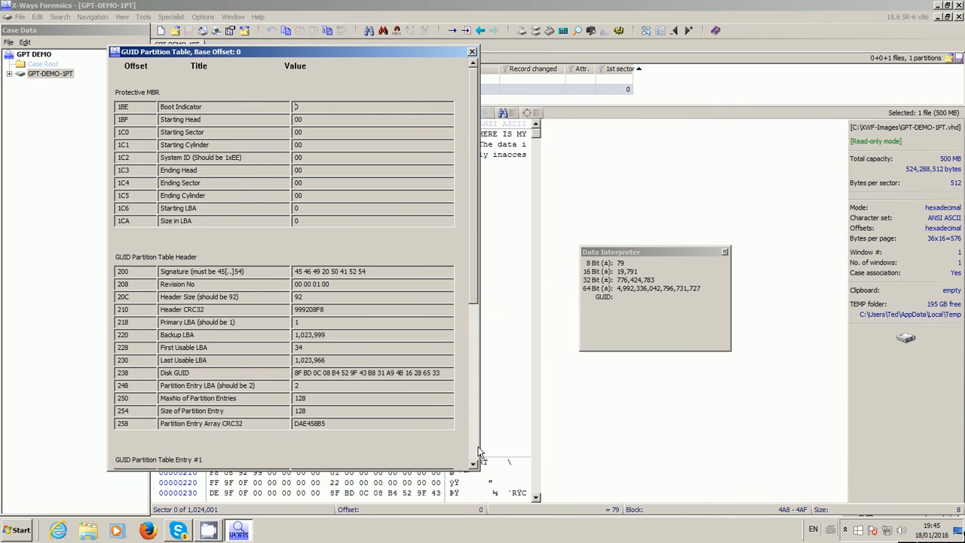
{"action": "scroll", "coordinate": [472, 131], "scroll_direction": "down", "scroll_amount": 7}
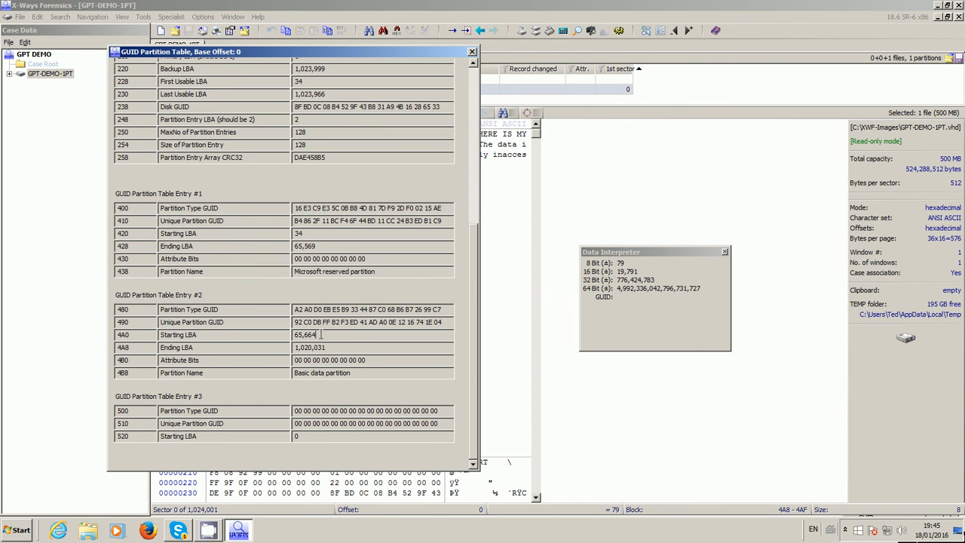
{"action": "left_click_drag", "start_coordinate": [323, 334], "coordinate": [286, 345]}
{"action": "left_click_drag", "start_coordinate": [320, 335], "coordinate": [287, 336]}
{"action": "right_click", "coordinate": [306, 329]}
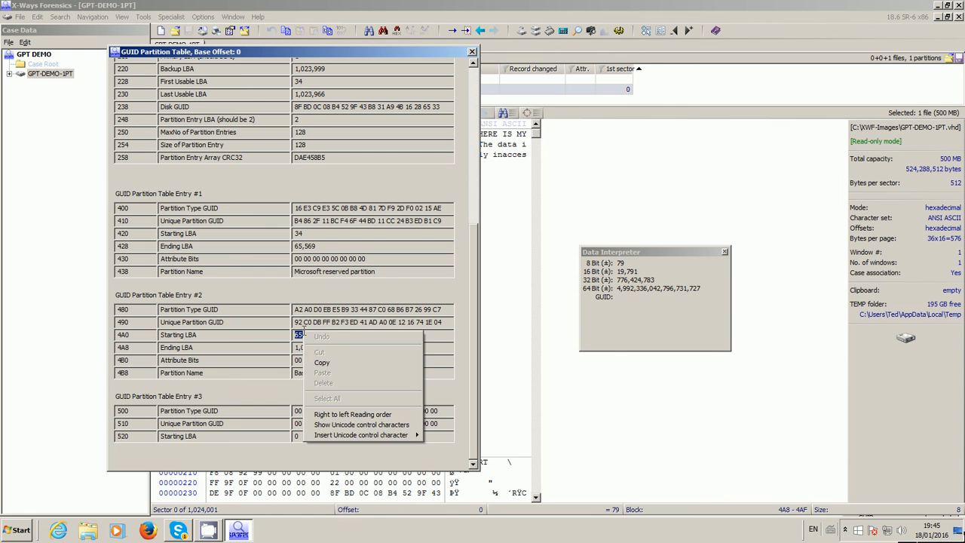
{"action": "left_click", "coordinate": [324, 363]}
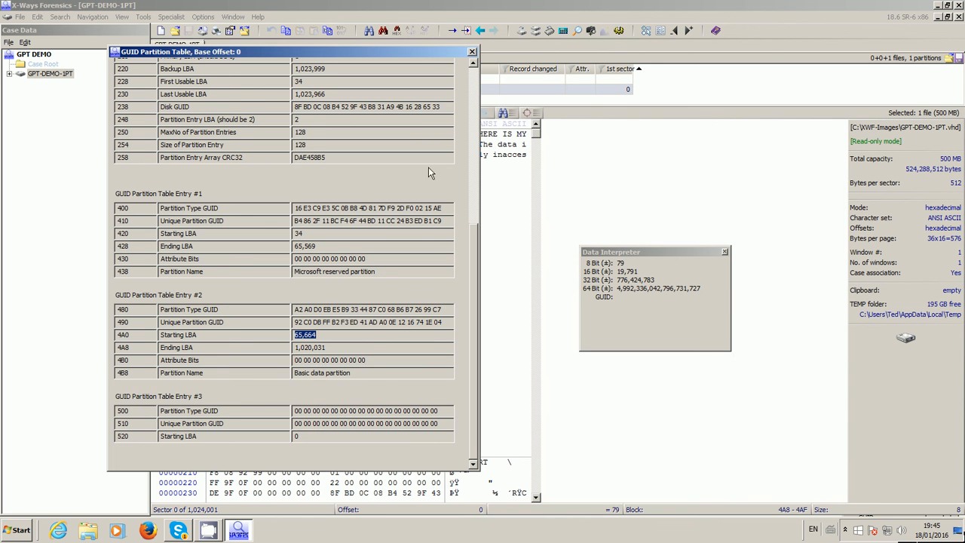
{"action": "left_click", "coordinate": [472, 52]}
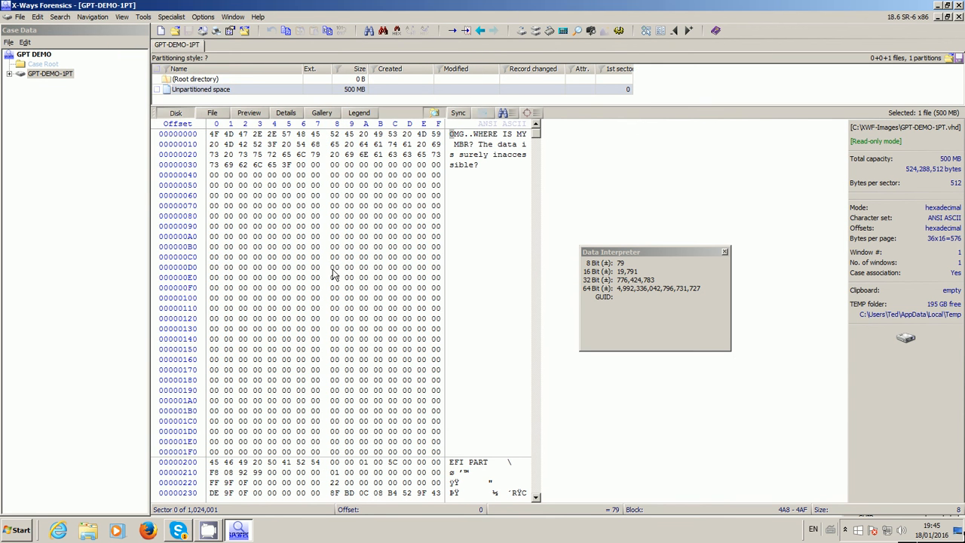
Go to LBA sector 65664 of the disk and interpret that sector as a partition start
{"action": "left_click", "coordinate": [164, 513]}
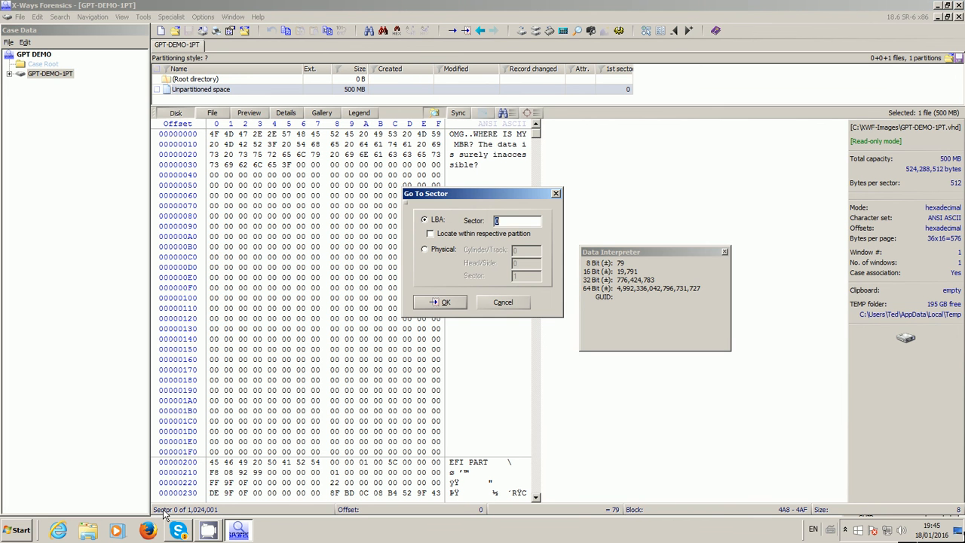
{"action": "type", "text": "65664"}
{"action": "left_click", "coordinate": [448, 304]}
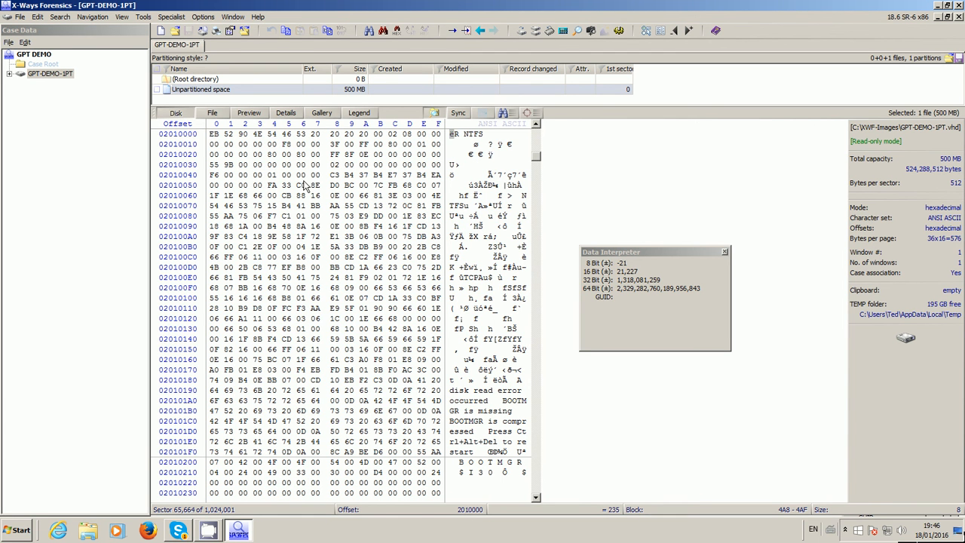
{"action": "left_click", "coordinate": [141, 18]}
{"action": "mouse_move", "coordinate": [189, 39]}
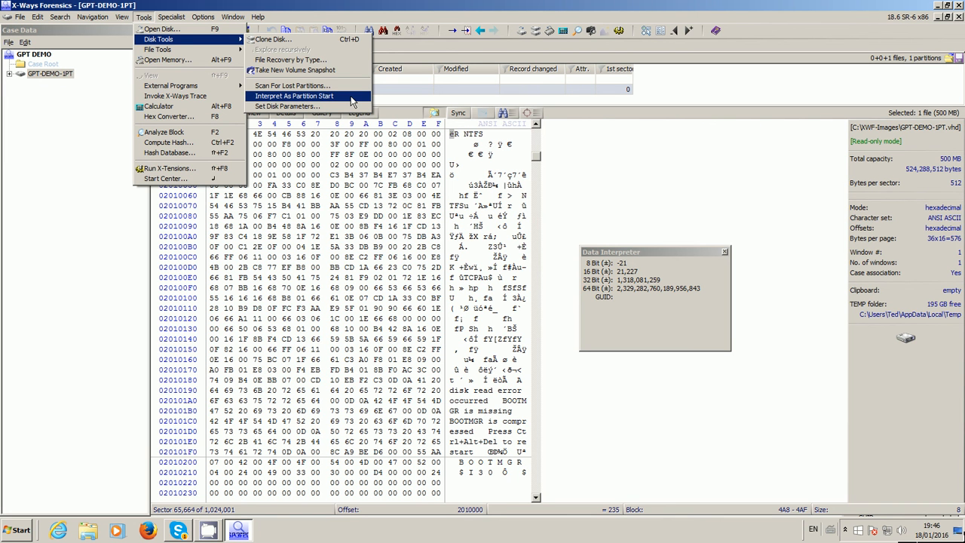
{"action": "left_click", "coordinate": [351, 99]}
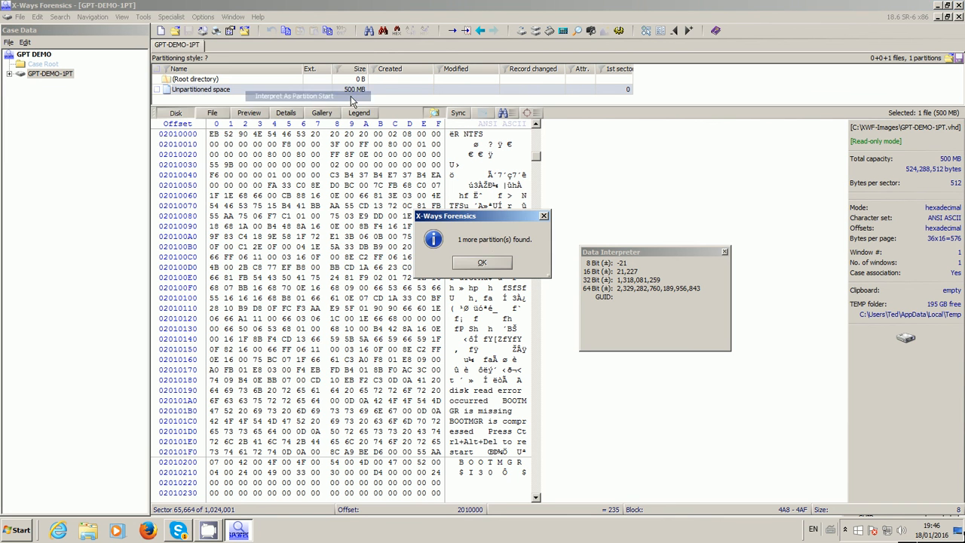
{"action": "left_click", "coordinate": [481, 262]}
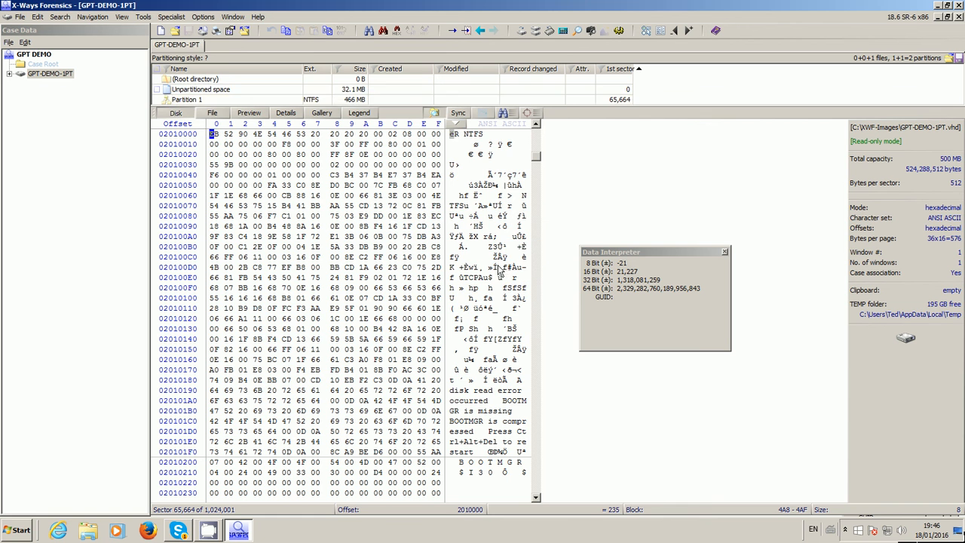
Open the NTFS Partition 1 and enlarge the directory browser to show its whole file list
{"action": "left_click", "coordinate": [241, 101]}
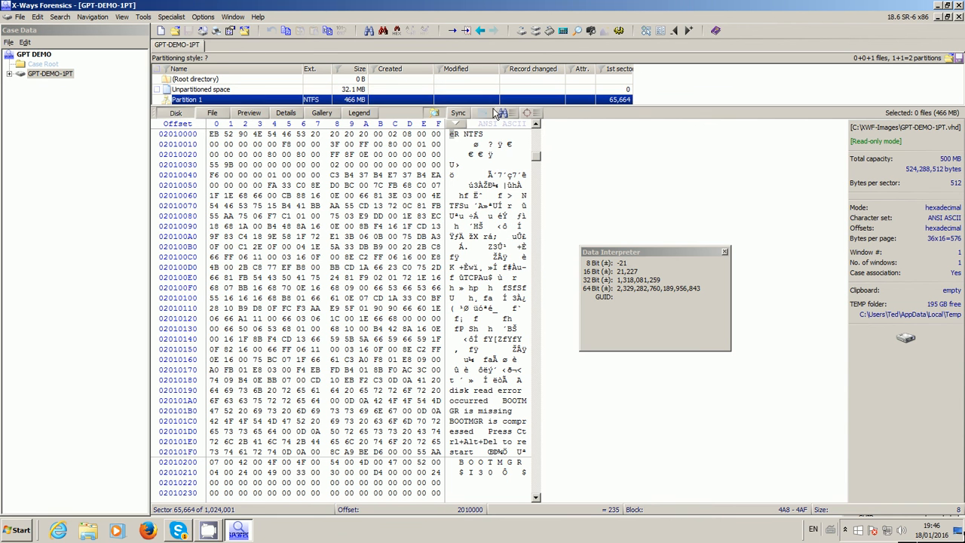
{"action": "left_click_drag", "start_coordinate": [577, 108], "coordinate": [577, 149]}
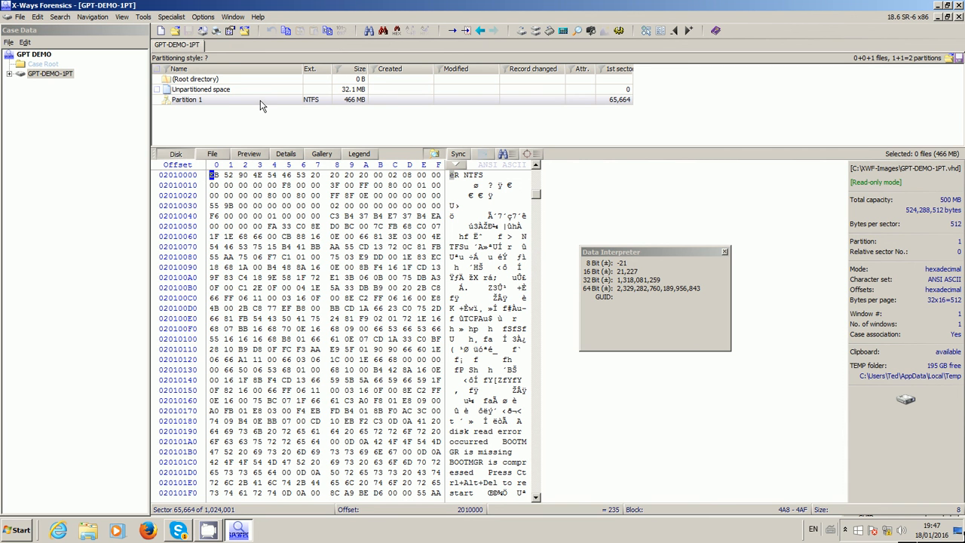
{"action": "left_click", "coordinate": [260, 102]}
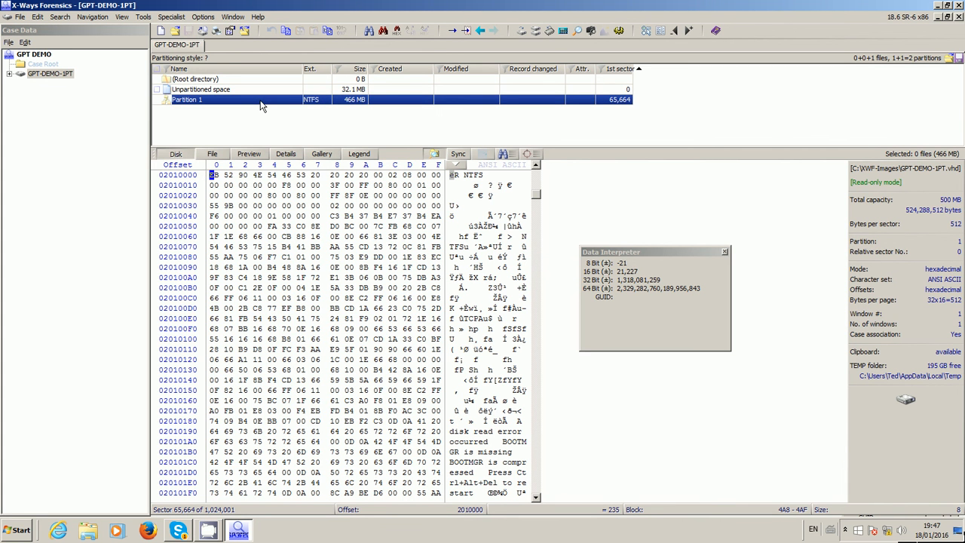
{"action": "double_click", "coordinate": [260, 102]}
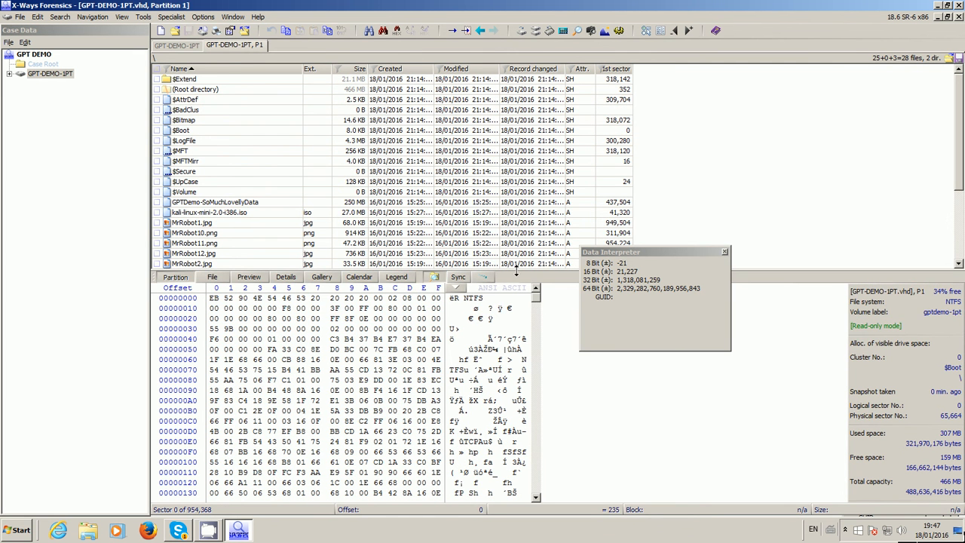
{"action": "left_click_drag", "start_coordinate": [516, 269], "coordinate": [517, 393]}
Show the partition's files as a gallery and replace the Video type filter with Pictures only
{"action": "left_click", "coordinate": [192, 264]}
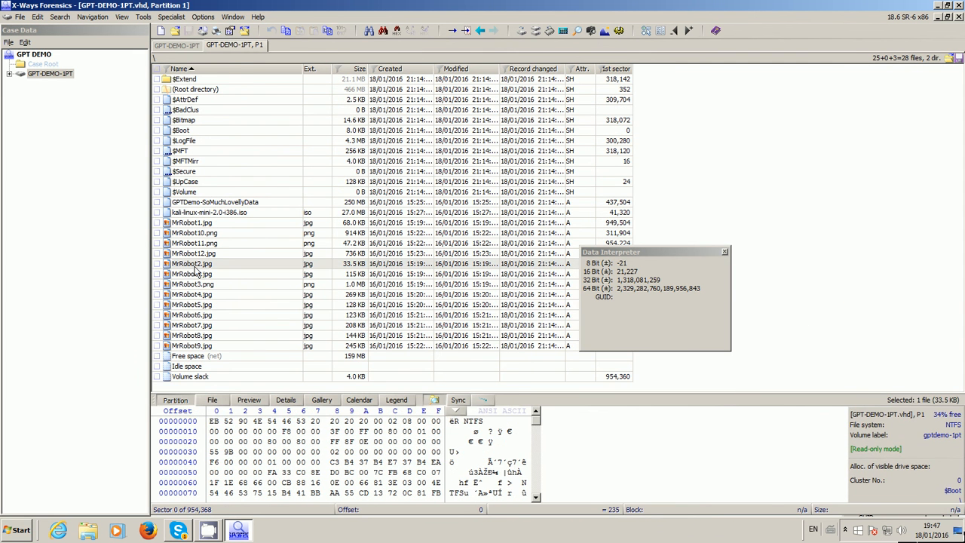
{"action": "left_click", "coordinate": [322, 400]}
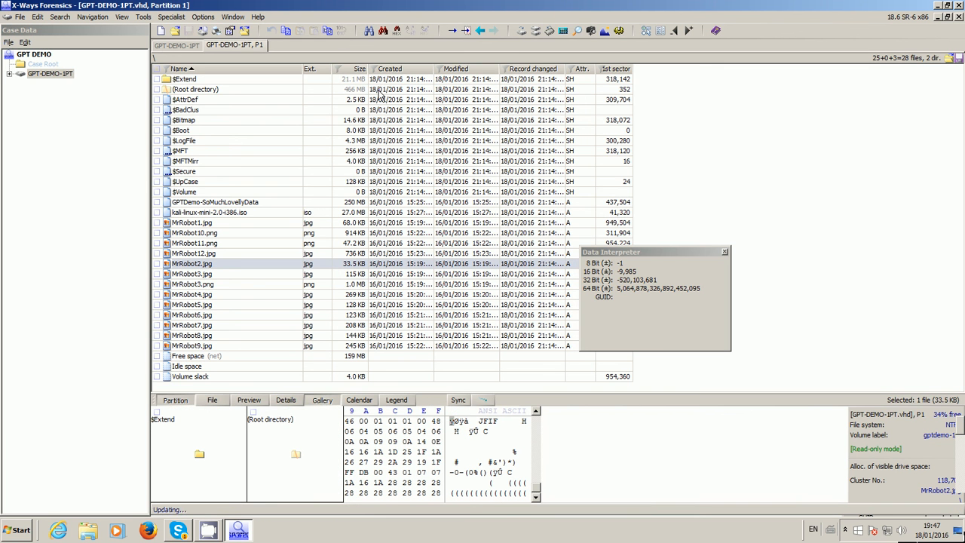
{"action": "right_click", "coordinate": [344, 71]}
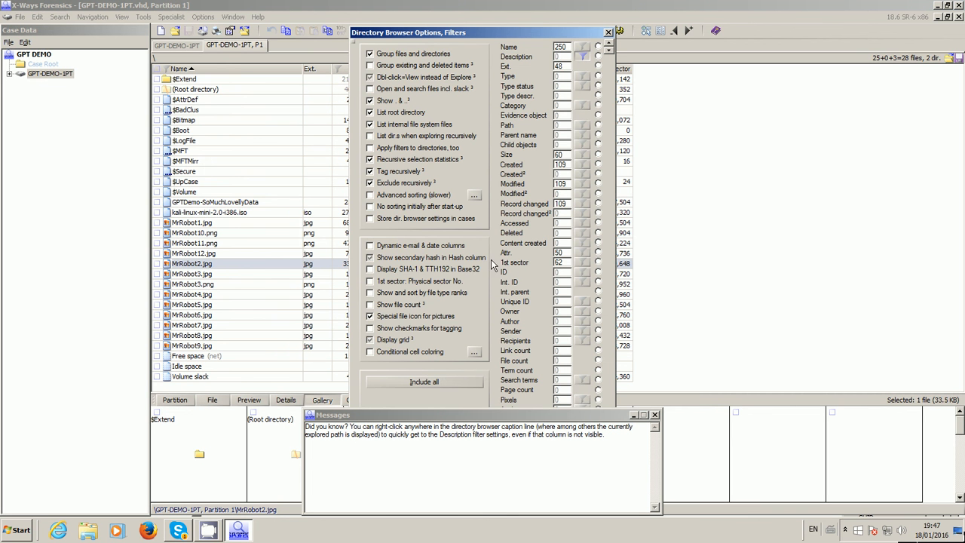
{"action": "left_click", "coordinate": [585, 76]}
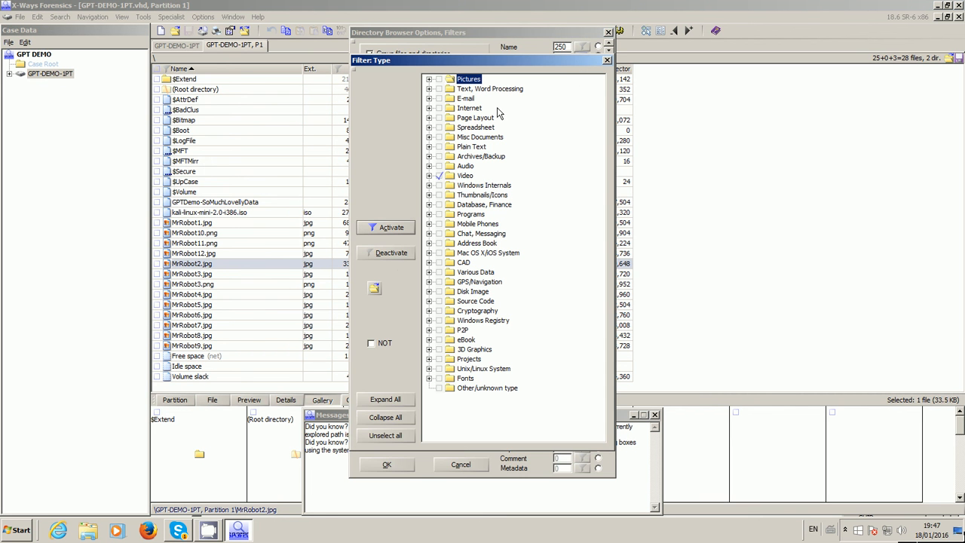
{"action": "left_click", "coordinate": [391, 436]}
{"action": "left_click", "coordinate": [441, 80]}
{"action": "left_click", "coordinate": [388, 230]}
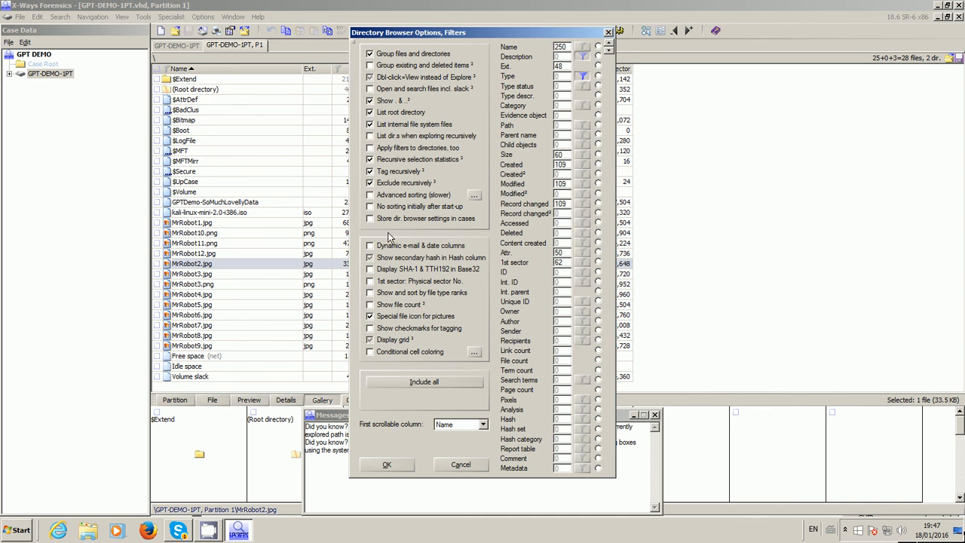
{"action": "left_click", "coordinate": [394, 464]}
{"action": "left_click", "coordinate": [634, 415]}
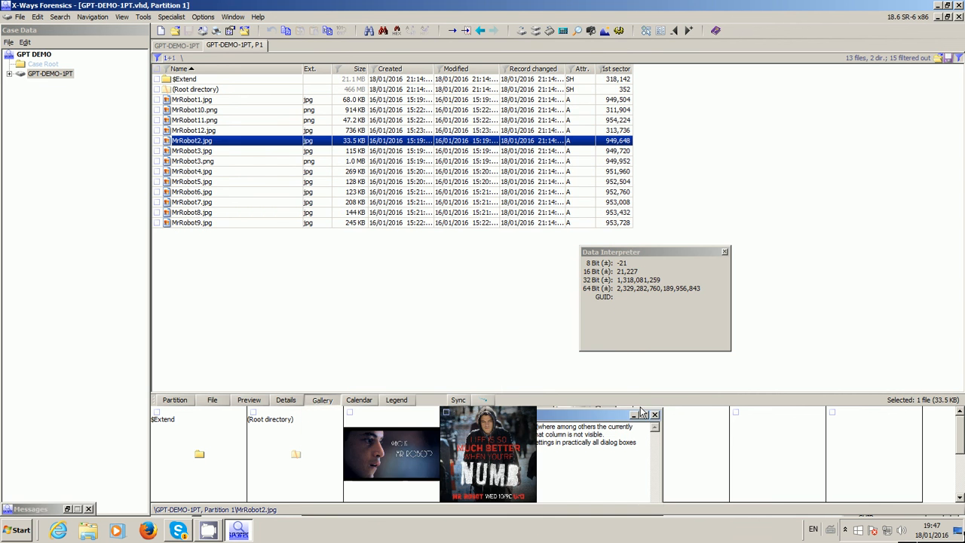
Enlarge the gallery and preview several of the pictures, including MrRobot8.jpg, MrRobot7.jpg, MrRobot12.jpg and MrRobot3.jpg
{"action": "left_click_drag", "start_coordinate": [653, 393], "coordinate": [638, 224]}
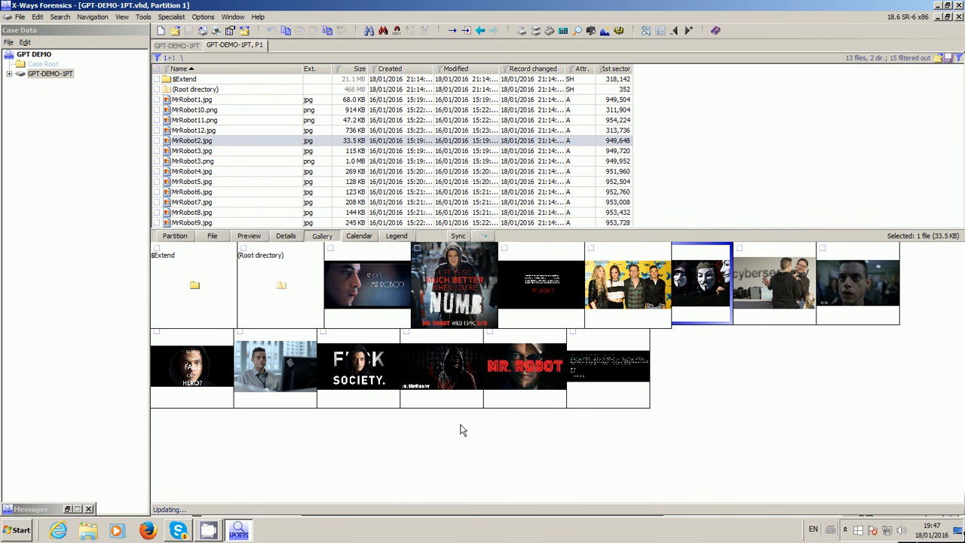
{"action": "left_click", "coordinate": [537, 374]}
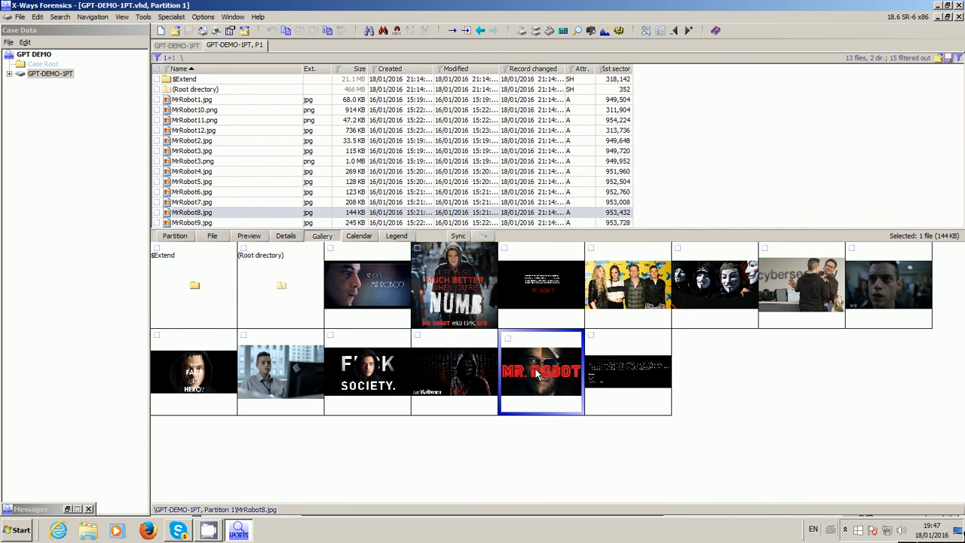
{"action": "left_click", "coordinate": [250, 237]}
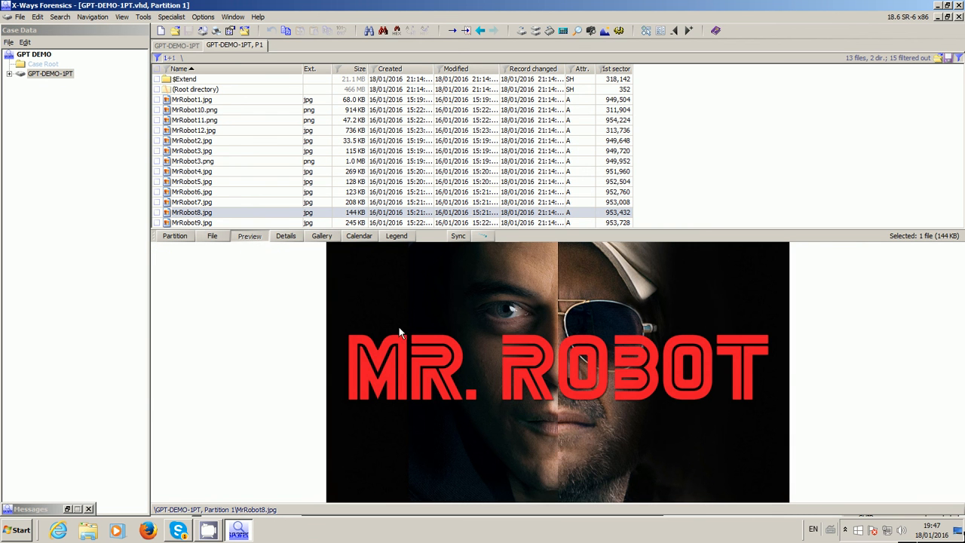
{"action": "left_click", "coordinate": [209, 204]}
{"action": "left_click", "coordinate": [224, 183]}
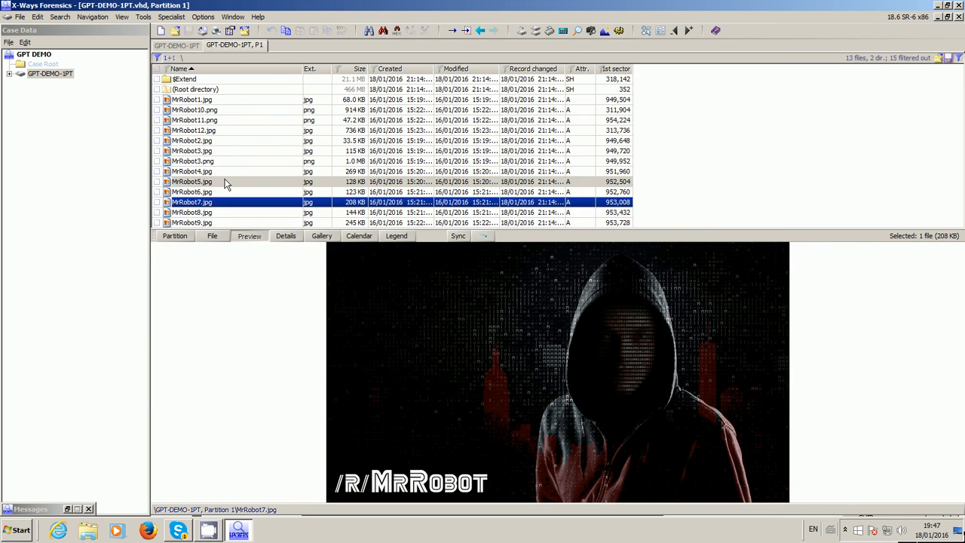
{"action": "left_click", "coordinate": [231, 129]}
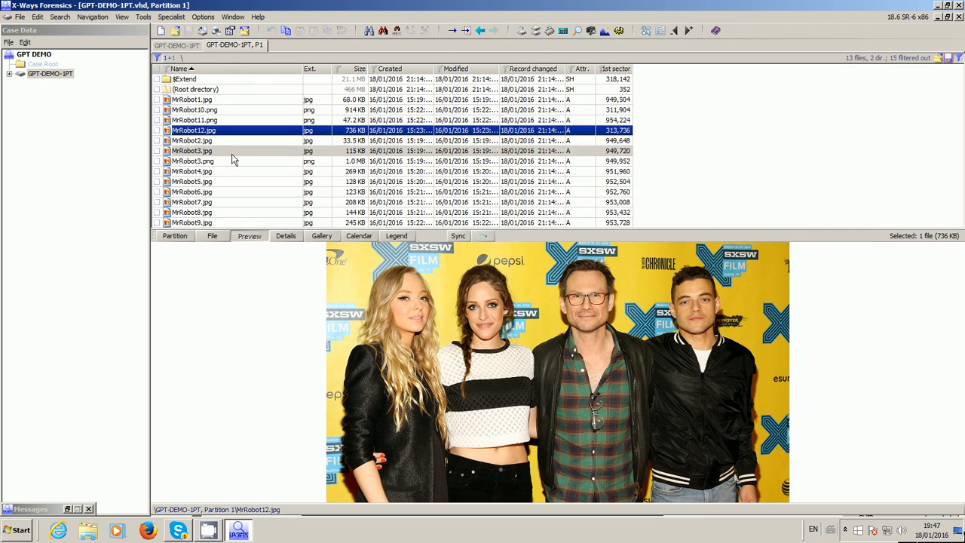
{"action": "left_click", "coordinate": [233, 151]}
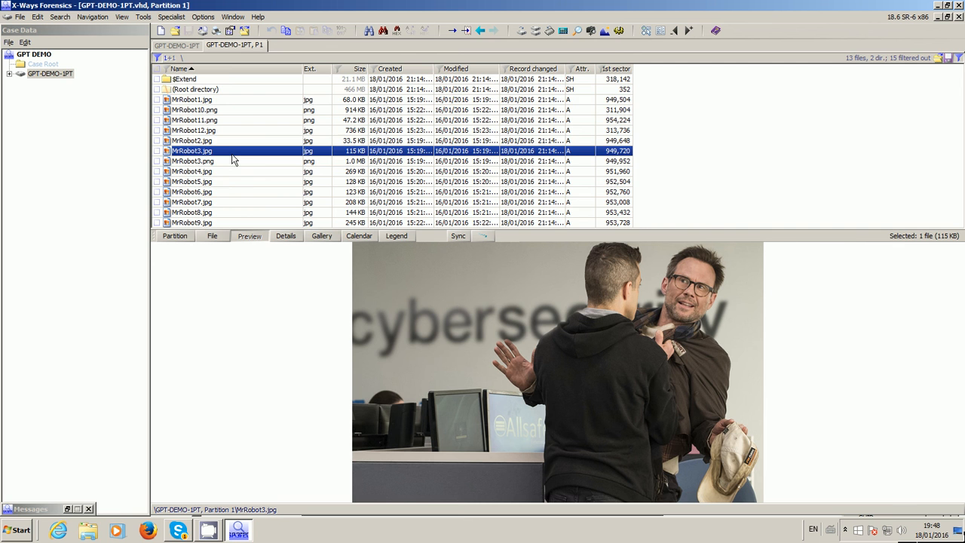
Back on the GPT-DEMO-1PT disk, widen the 1st sector column and read the second entry's starting LBA at 4A0 and ending LBA at 4A8
{"action": "left_click", "coordinate": [178, 46]}
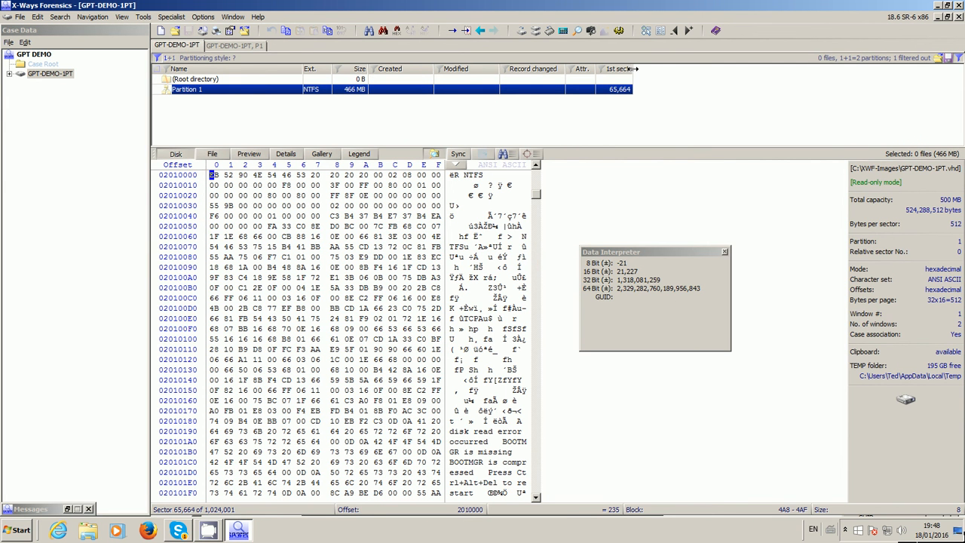
{"action": "left_click_drag", "start_coordinate": [635, 69], "coordinate": [662, 69]}
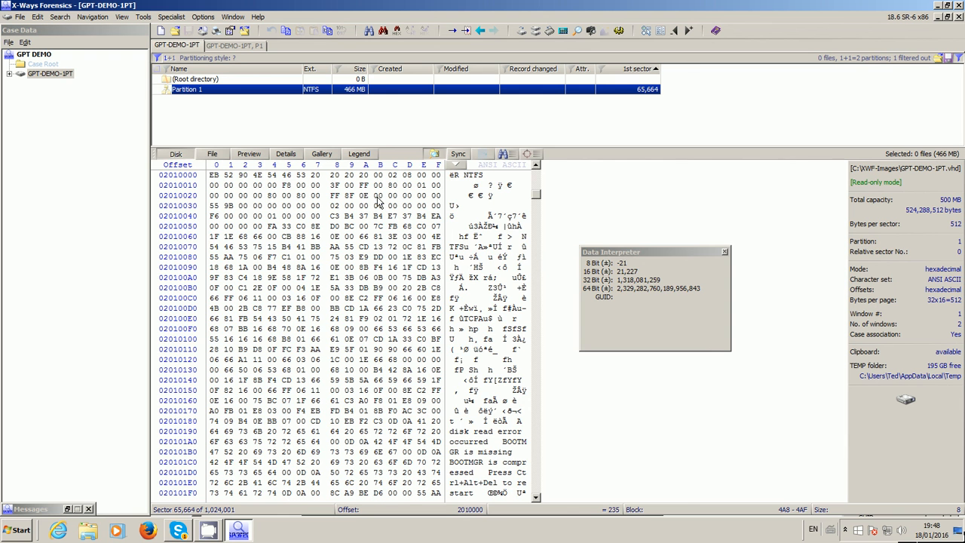
{"action": "left_click_drag", "start_coordinate": [536, 195], "coordinate": [537, 173]}
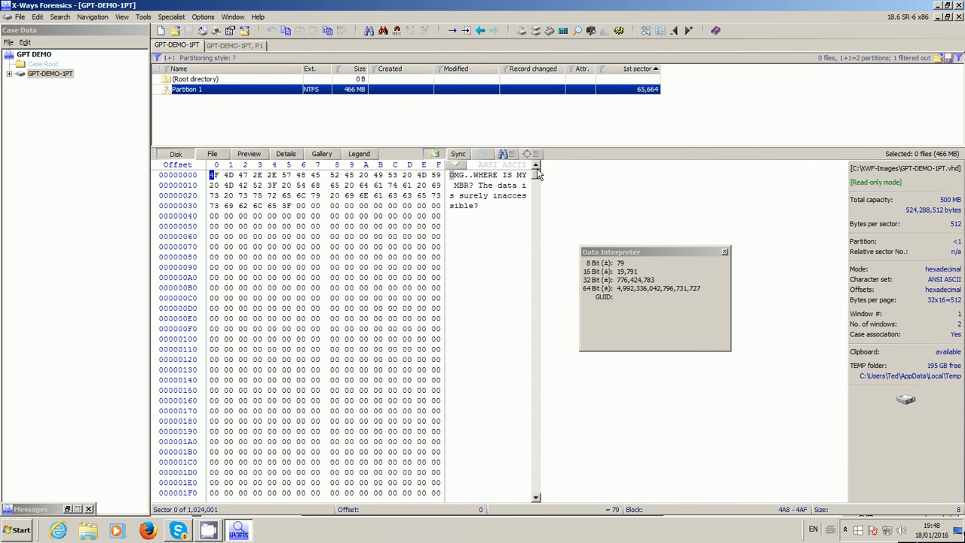
{"action": "left_click", "coordinate": [537, 497]}
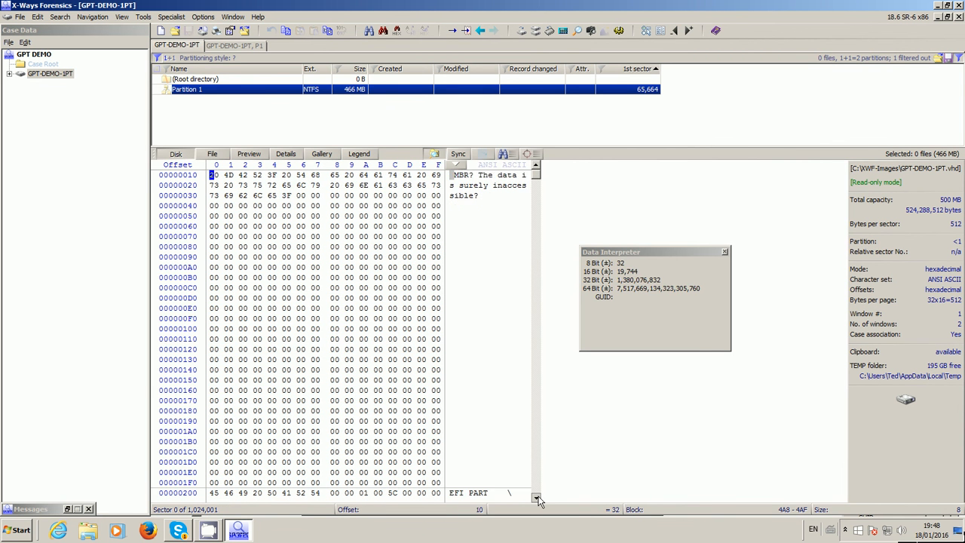
{"action": "left_click_drag", "start_coordinate": [537, 498], "coordinate": [537, 498]}
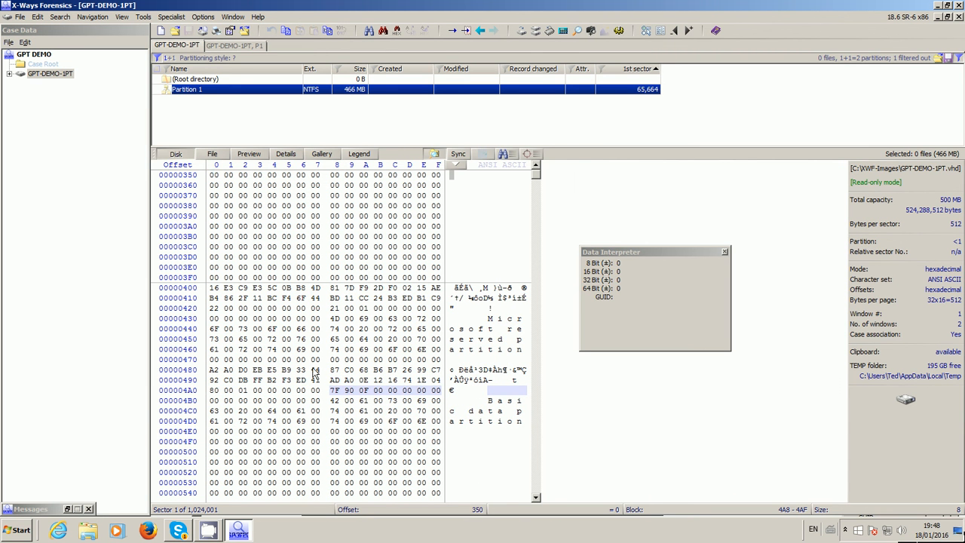
{"action": "left_click", "coordinate": [212, 392]}
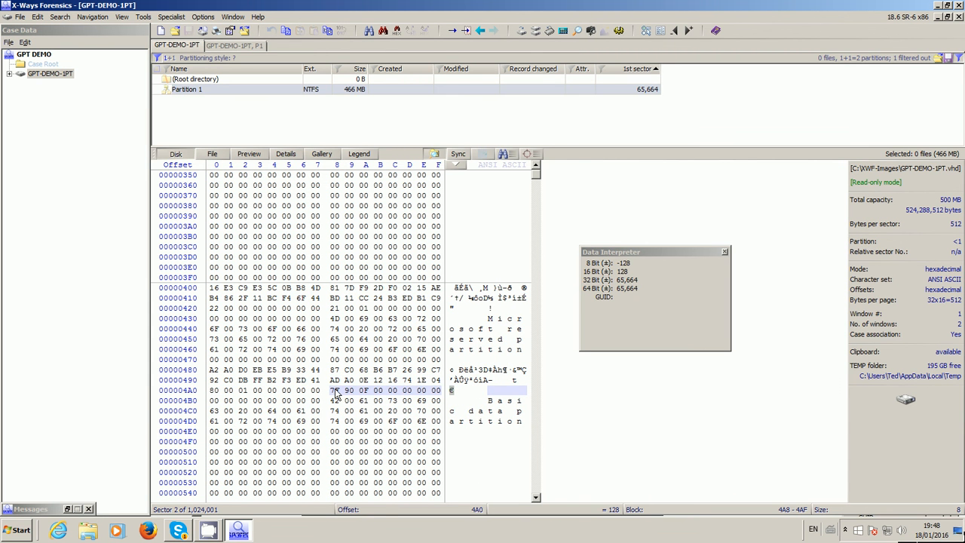
{"action": "left_click", "coordinate": [335, 391]}
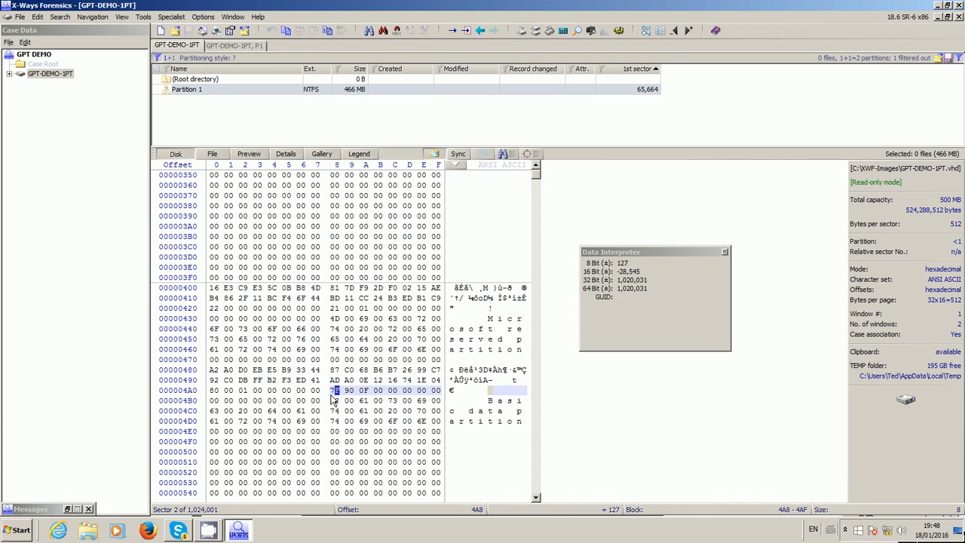
{"action": "left_click", "coordinate": [847, 531]}
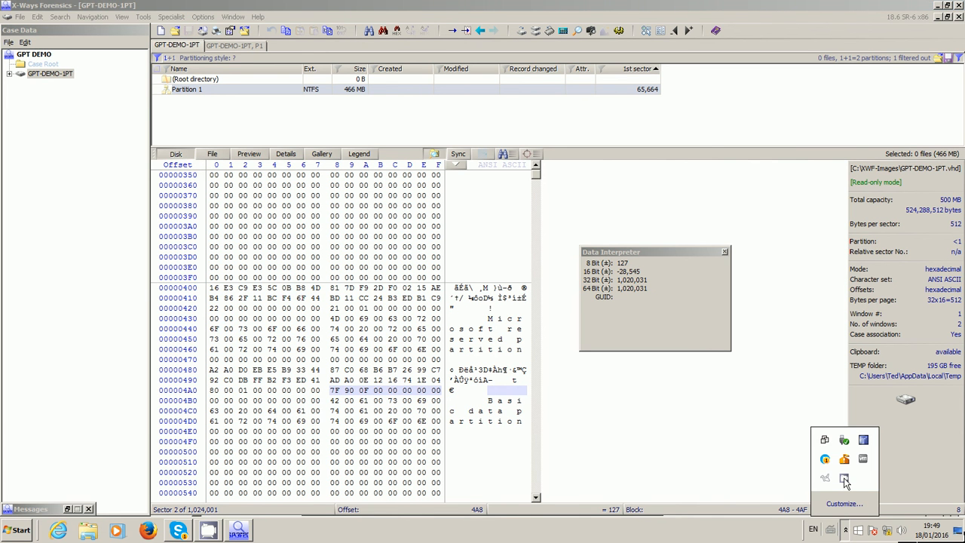
{"action": "right_click", "coordinate": [845, 480]}
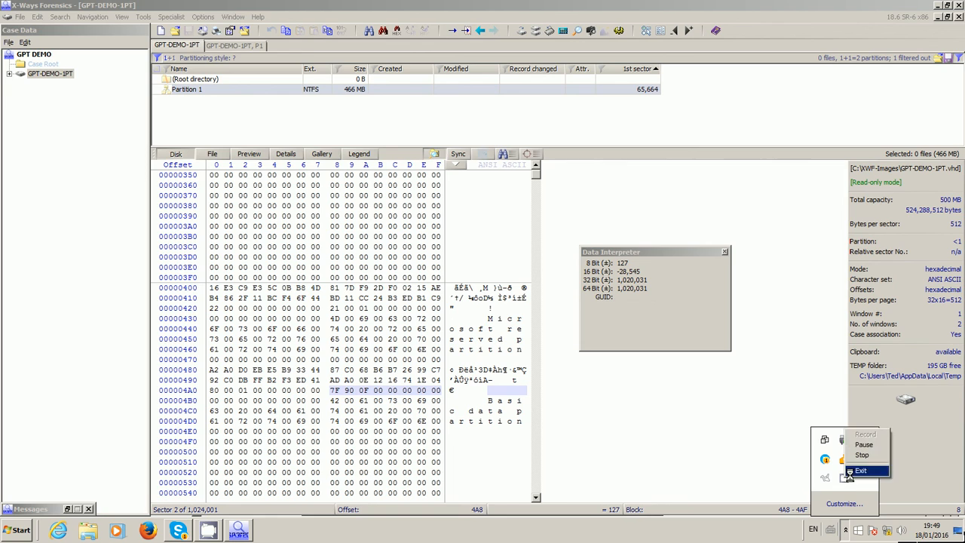